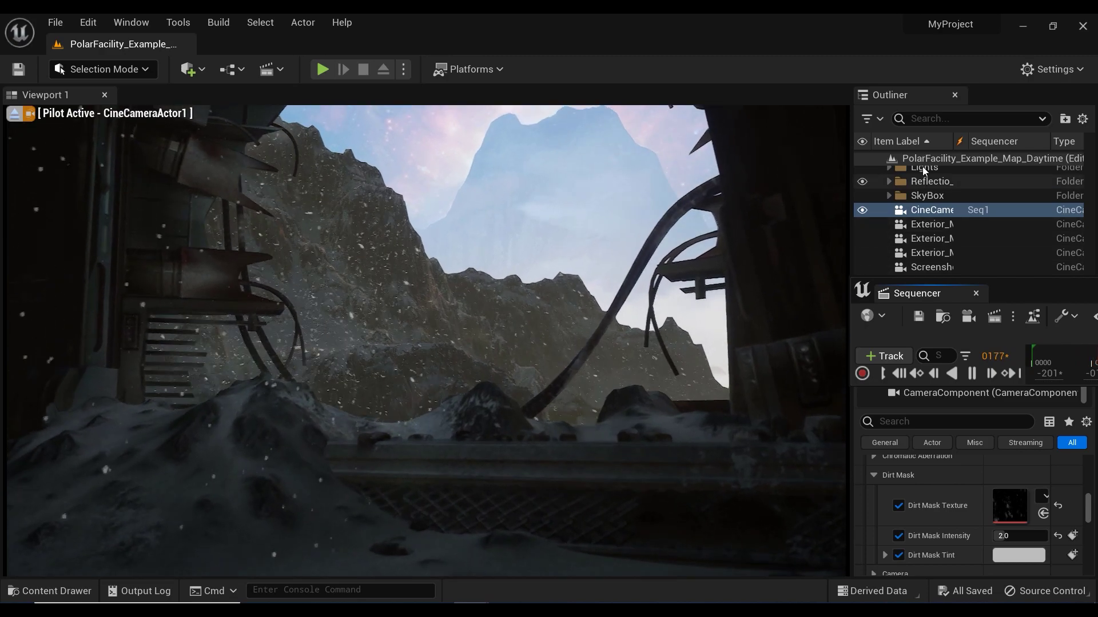
{"action": "left_click", "coordinate": [890, 197]}
{"action": "left_click", "coordinate": [890, 197]}
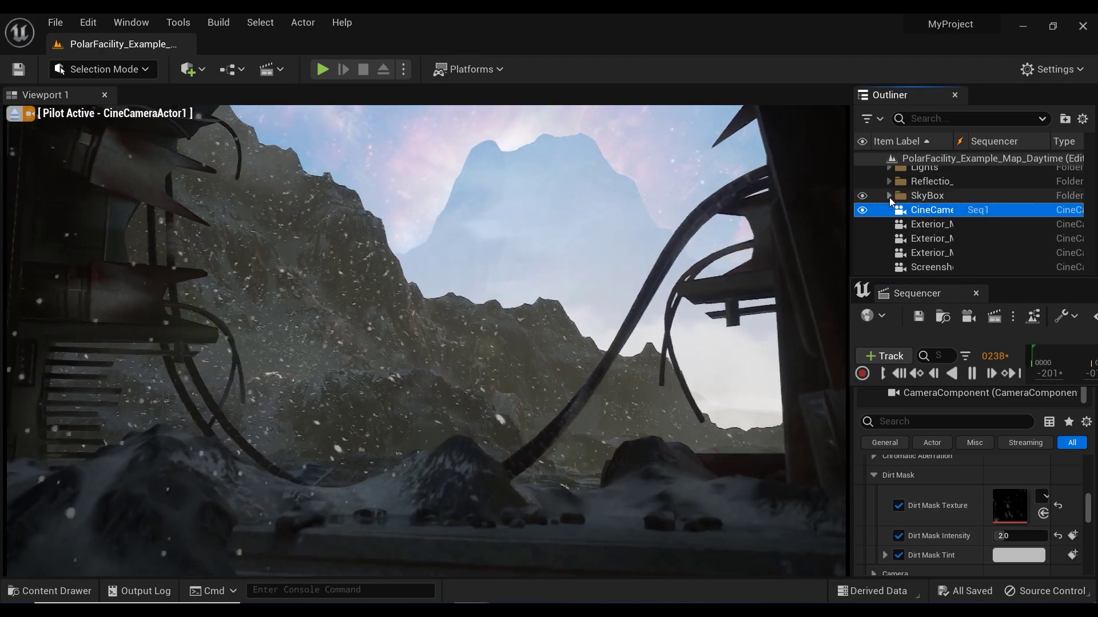
{"action": "left_click", "coordinate": [890, 197]}
{"action": "left_click", "coordinate": [890, 197]}
{"action": "left_click", "coordinate": [737, 283]}
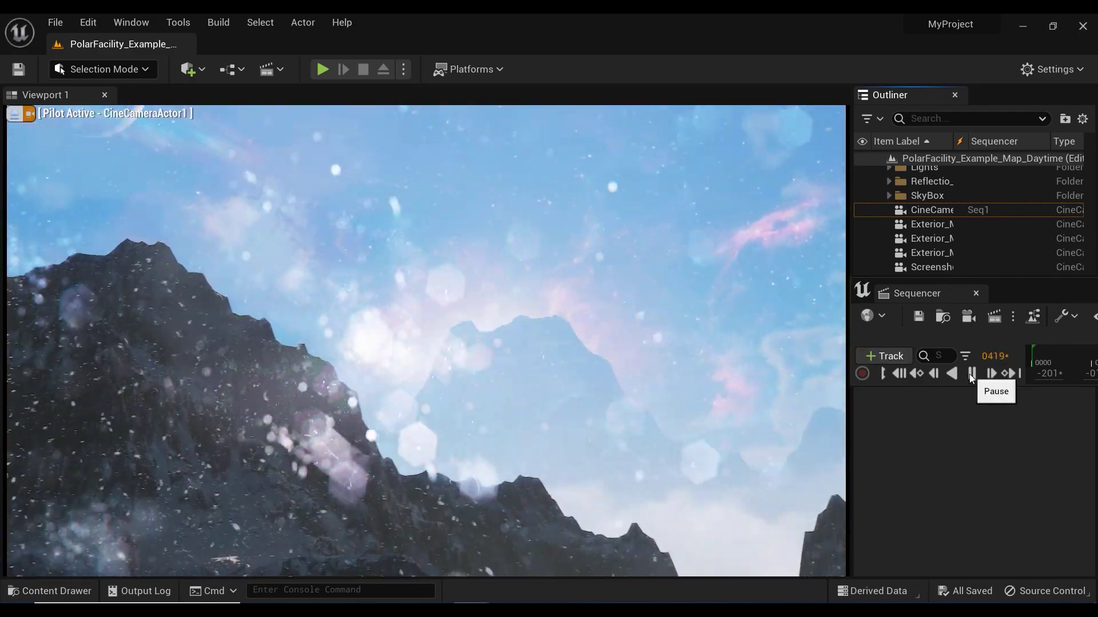
Play and pause the camera sequence several times to examine the dirt mask effect on the lens against the bright scenery.
{"action": "left_click", "coordinate": [970, 374]}
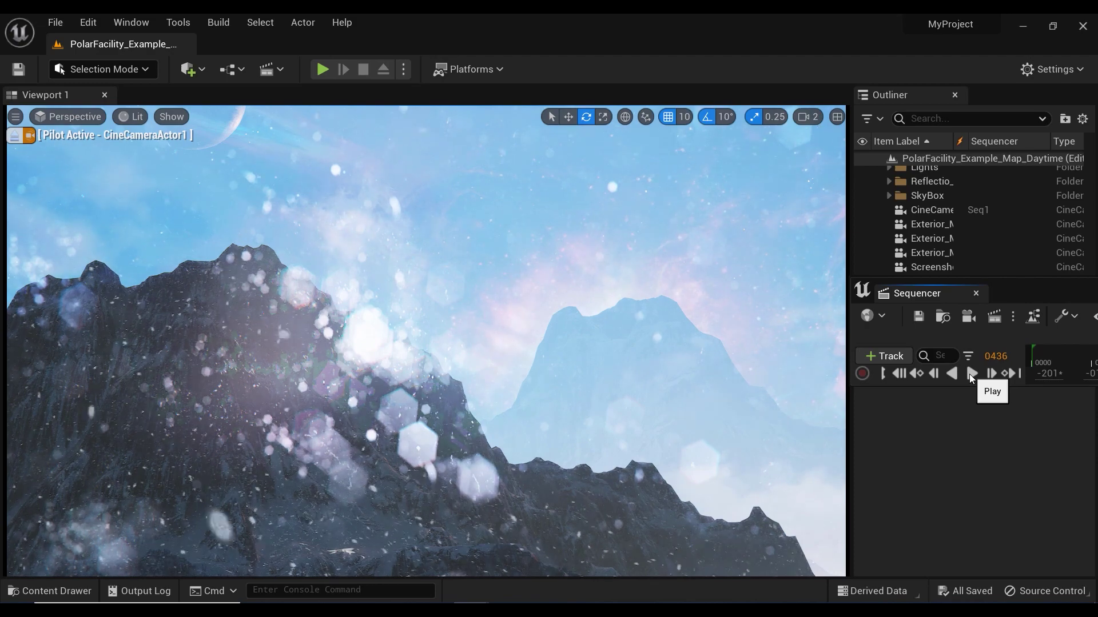
{"action": "left_click", "coordinate": [969, 374]}
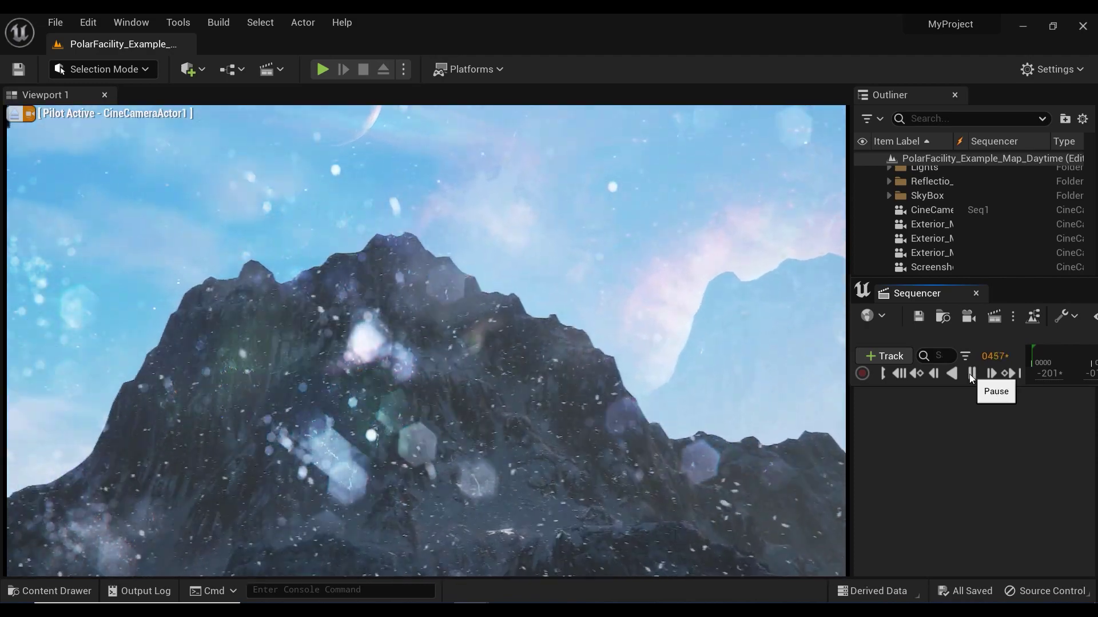
{"action": "left_click", "coordinate": [969, 374]}
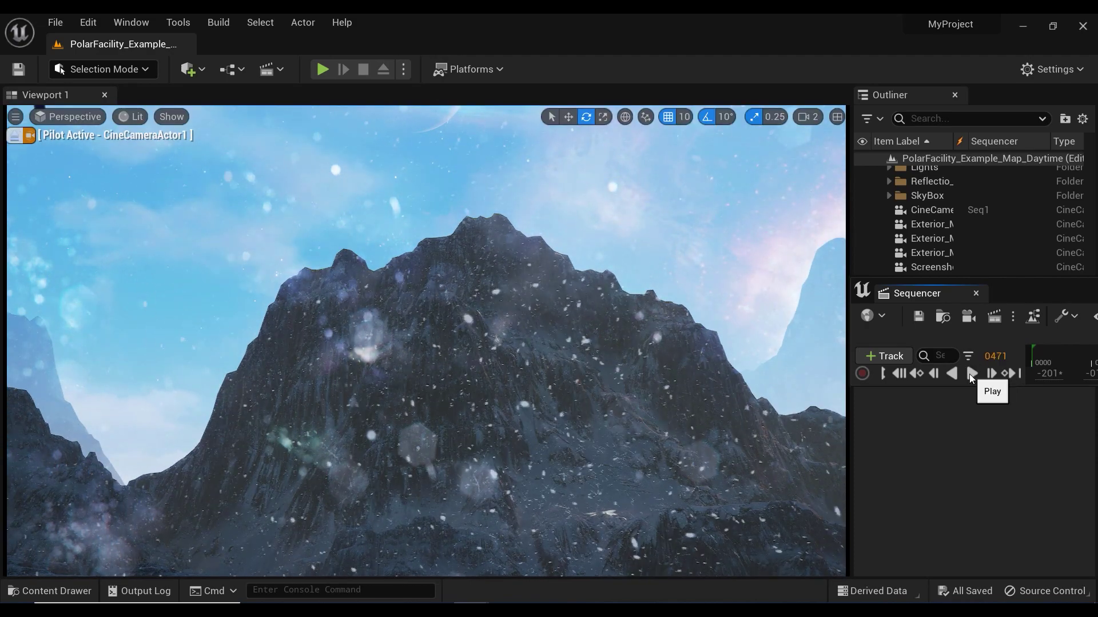
{"action": "left_click", "coordinate": [969, 374]}
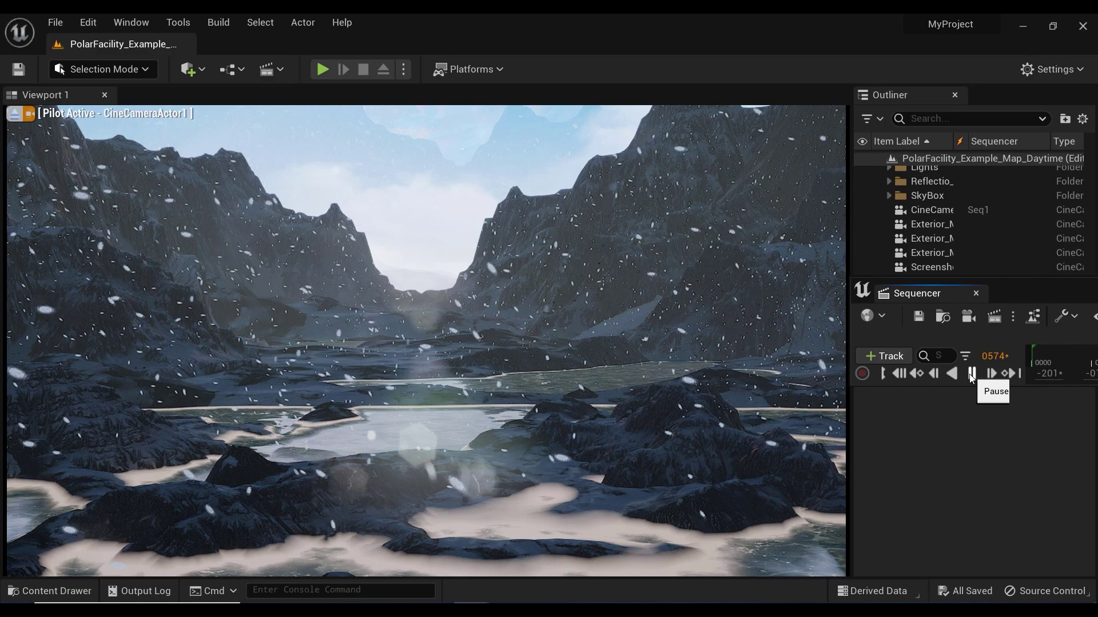
{"action": "left_click", "coordinate": [970, 374]}
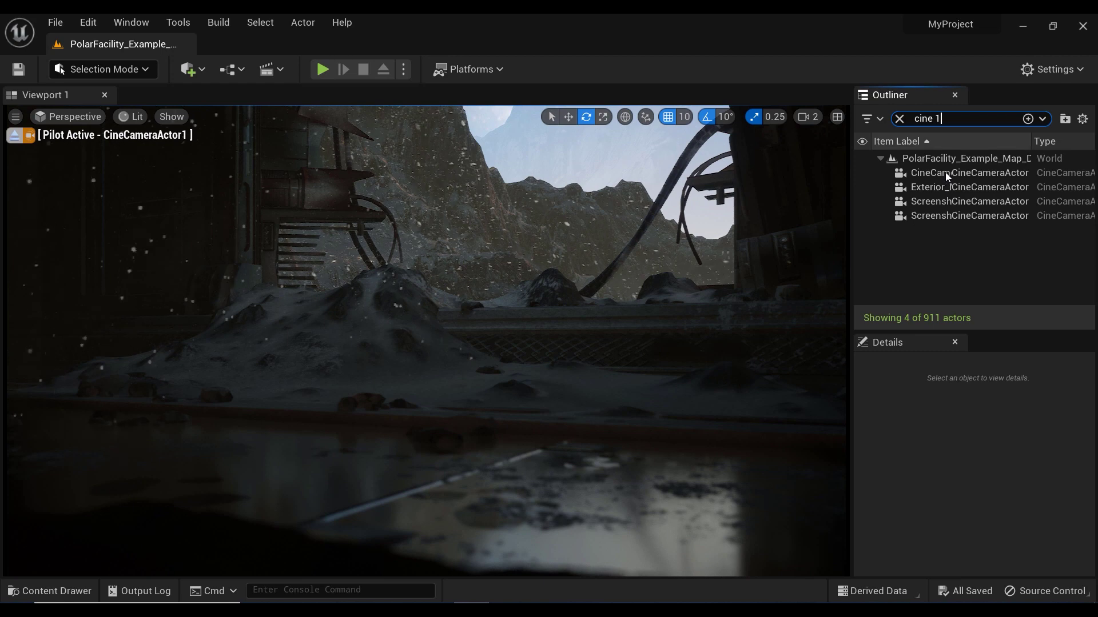
Select CineCameraActor1 among the actors filtered by "cine 1" and expand the Dirt Mask group in its details.
{"action": "left_click", "coordinate": [945, 173]}
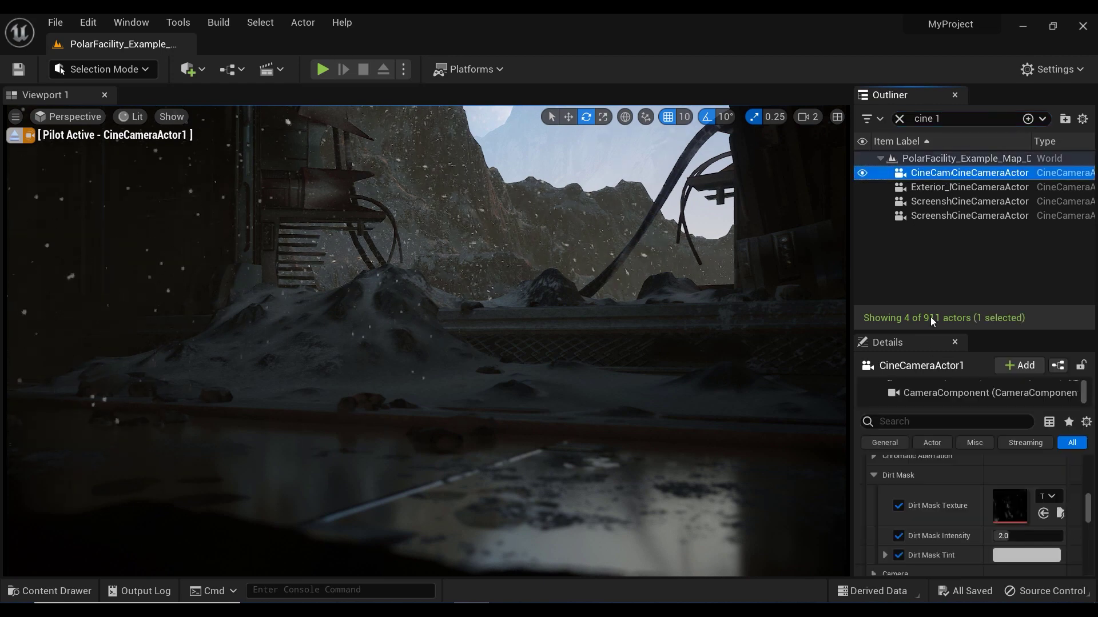
{"action": "left_click", "coordinate": [873, 475]}
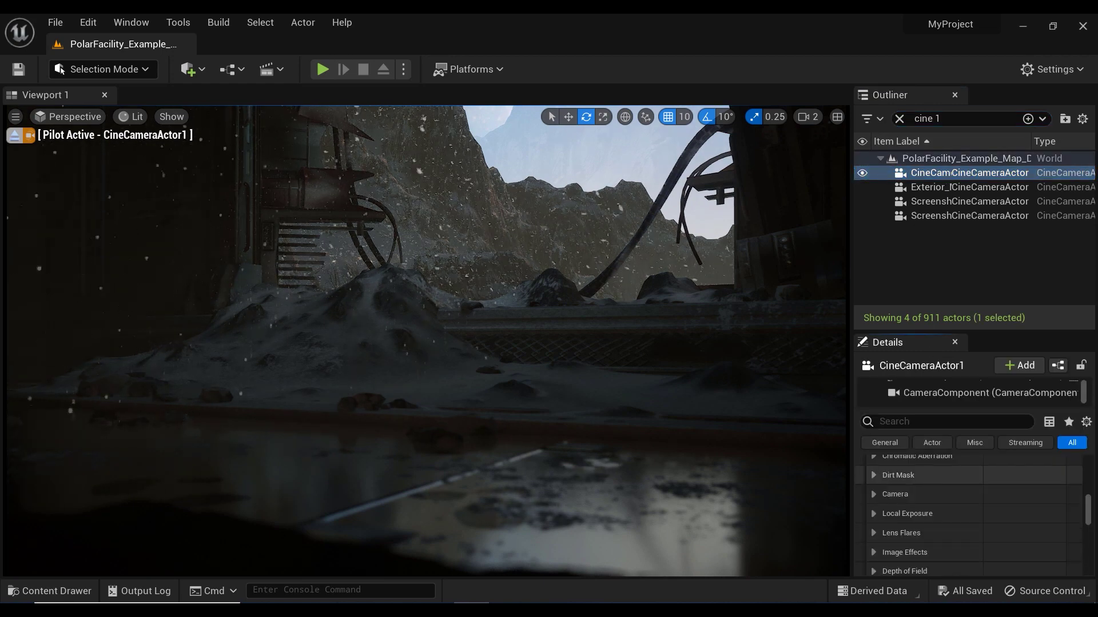
{"action": "scroll", "coordinate": [871, 472], "scroll_direction": "up", "scroll_amount": 3}
{"action": "scroll", "coordinate": [928, 562], "scroll_direction": "down", "scroll_amount": 10}
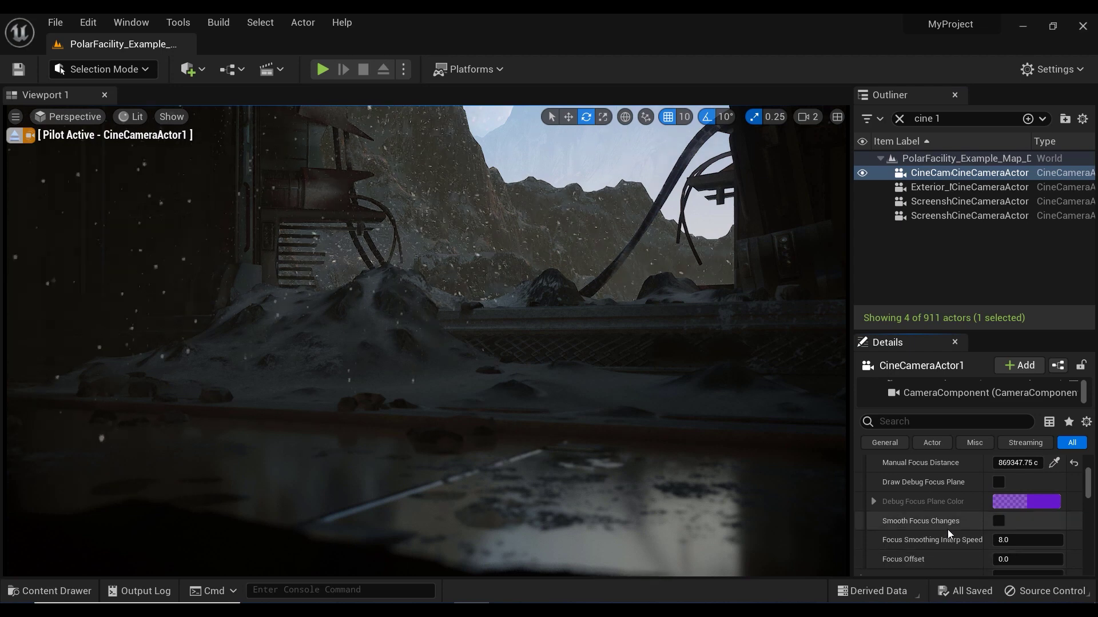
{"action": "scroll", "coordinate": [948, 529], "scroll_direction": "down", "scroll_amount": 2}
{"action": "scroll", "coordinate": [946, 482], "scroll_direction": "down", "scroll_amount": 8}
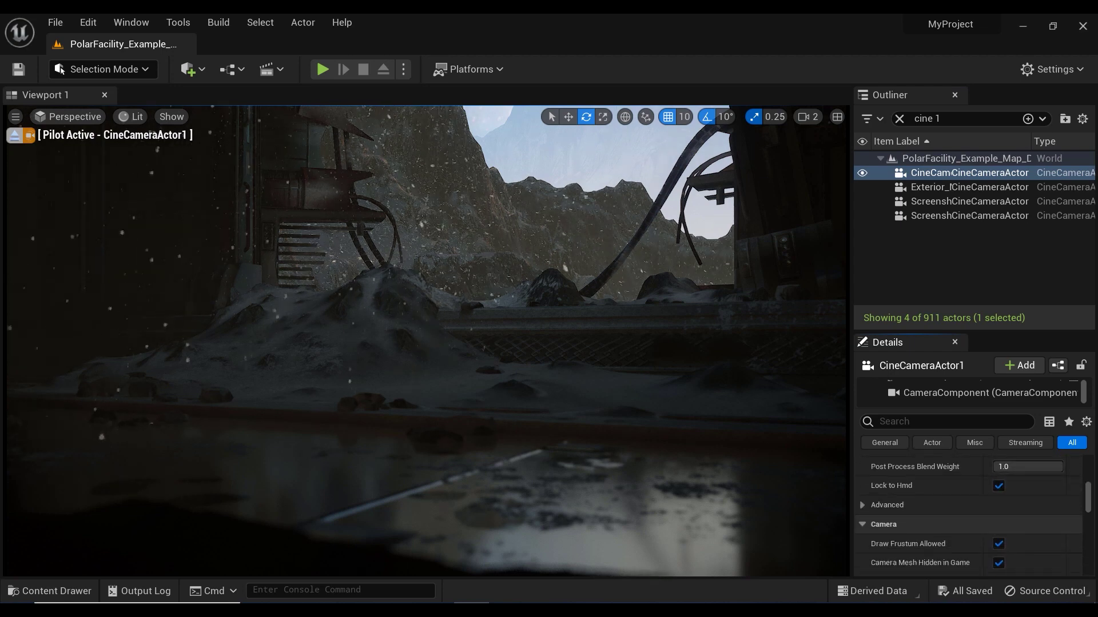
{"action": "scroll", "coordinate": [966, 514], "scroll_direction": "down", "scroll_amount": 3}
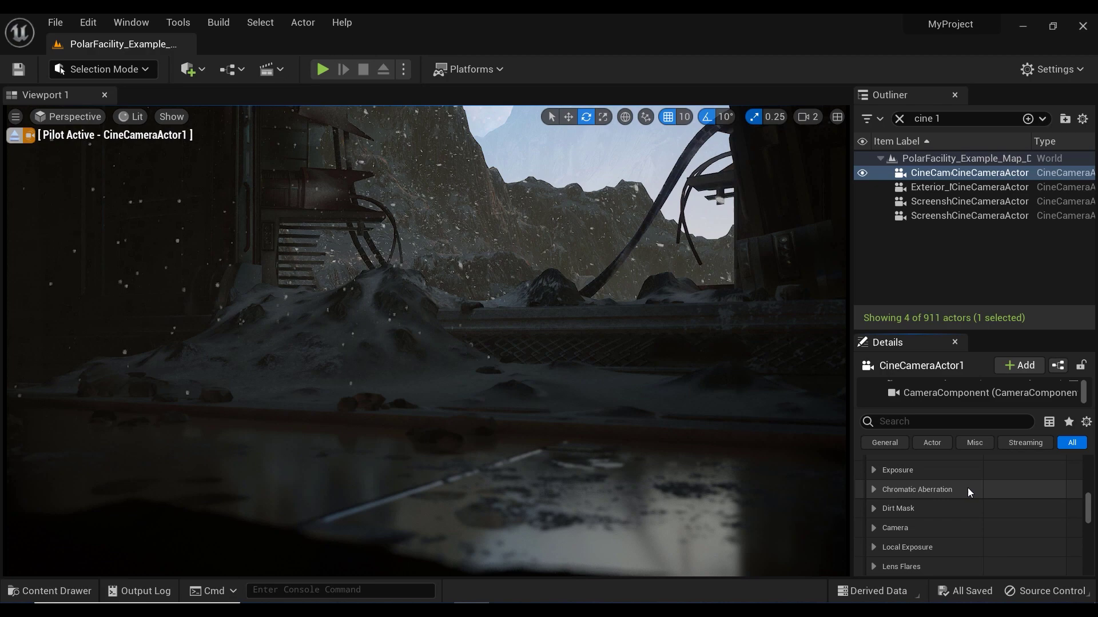
{"action": "scroll", "coordinate": [910, 489], "scroll_direction": "up", "scroll_amount": 2}
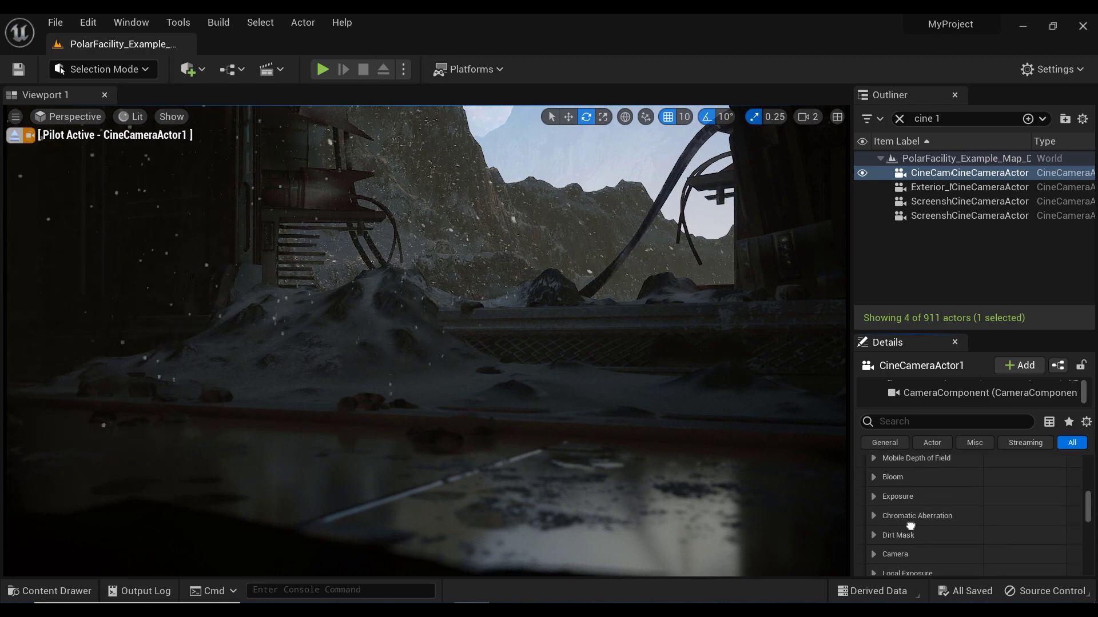
{"action": "scroll", "coordinate": [906, 509], "scroll_direction": "down", "scroll_amount": 2}
{"action": "scroll", "coordinate": [902, 526], "scroll_direction": "down", "scroll_amount": 2}
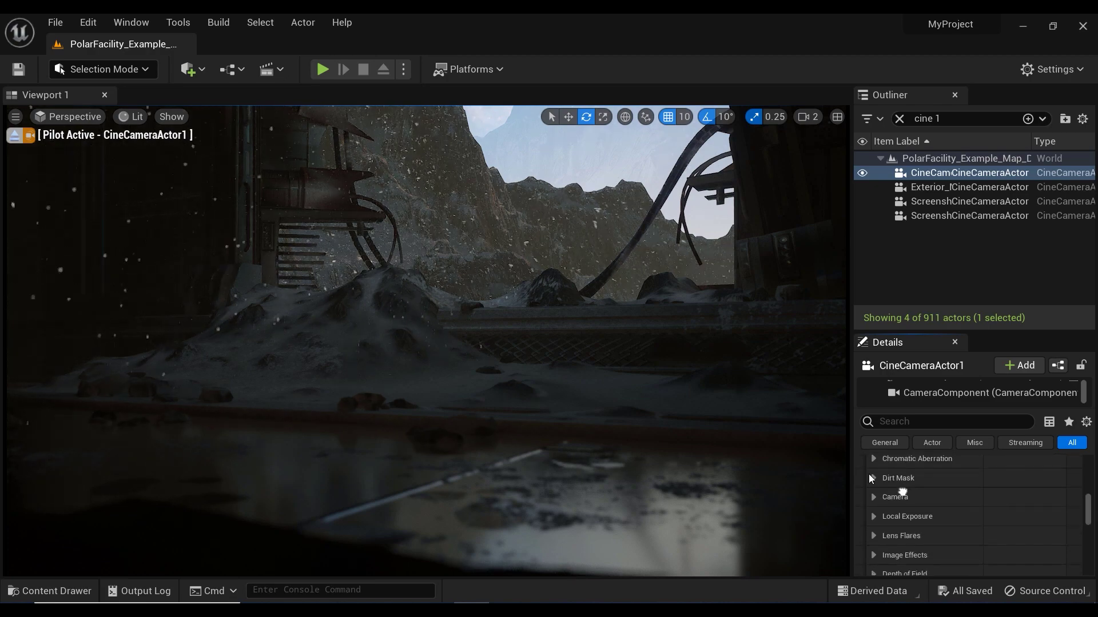
{"action": "left_click", "coordinate": [873, 475]}
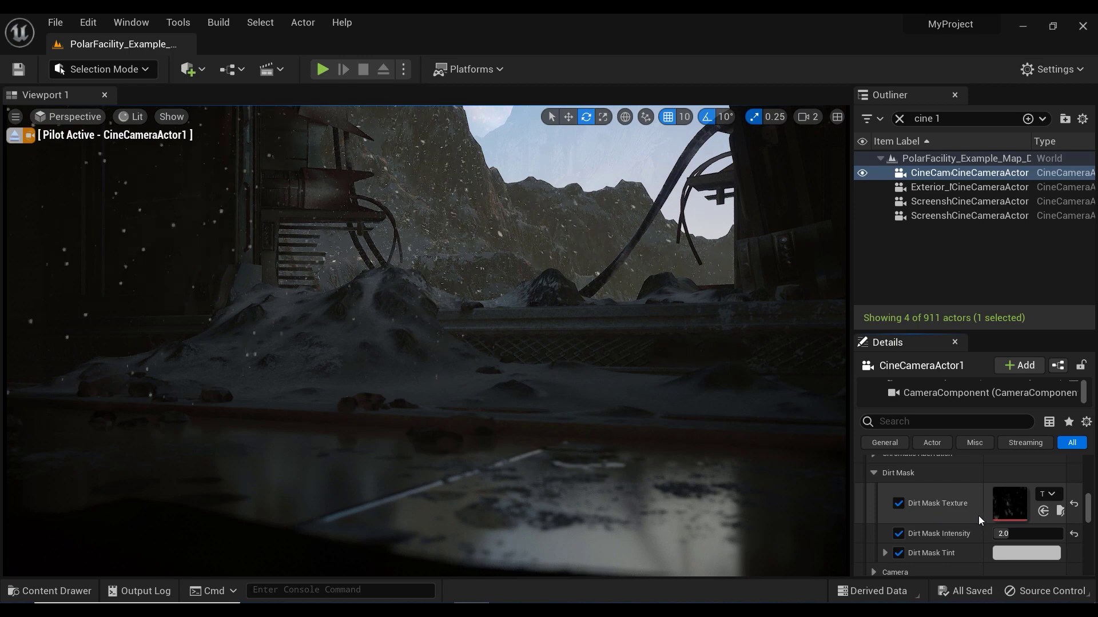
Toggle the Dirt Mask Texture override off and back on, and locate its assigned texture in the MapTemplates content folder.
{"action": "left_click", "coordinate": [901, 500]}
{"action": "left_click", "coordinate": [901, 500]}
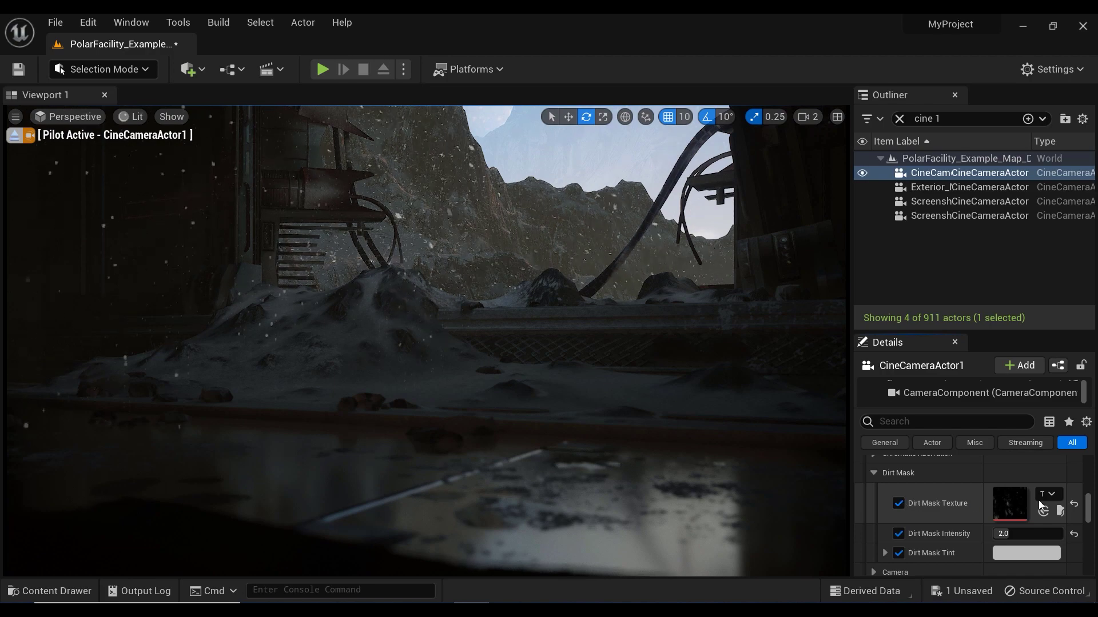
{"action": "left_click", "coordinate": [1058, 511]}
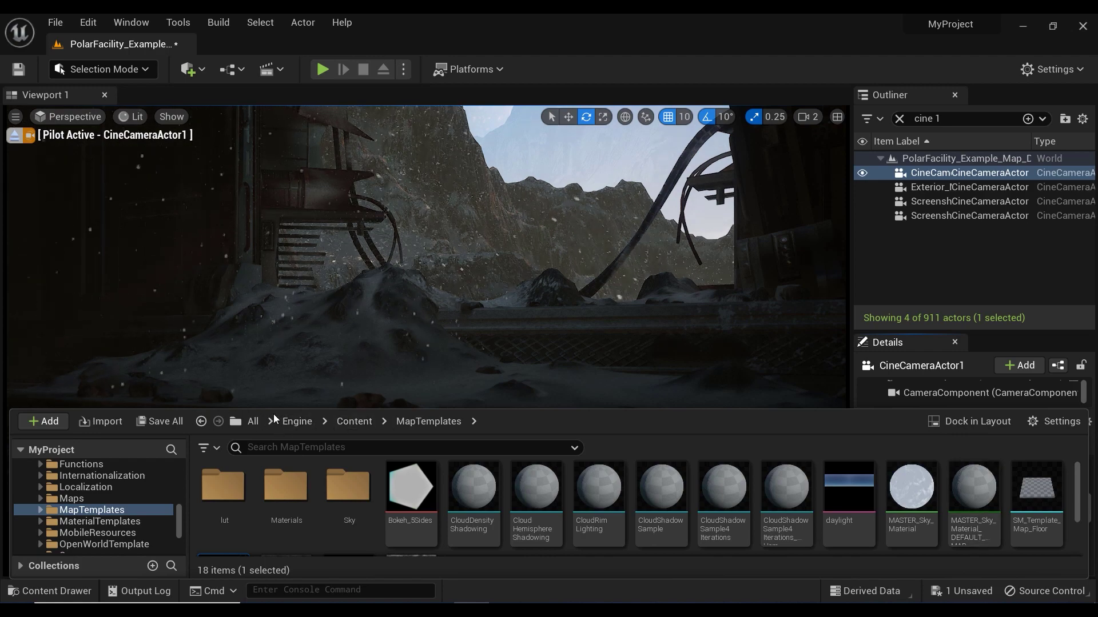
{"action": "left_click", "coordinate": [392, 379]}
Search the Dirt Mask Texture assets for "dirt" and assign T_ScreenDirt02_w.
{"action": "left_click", "coordinate": [1046, 494]}
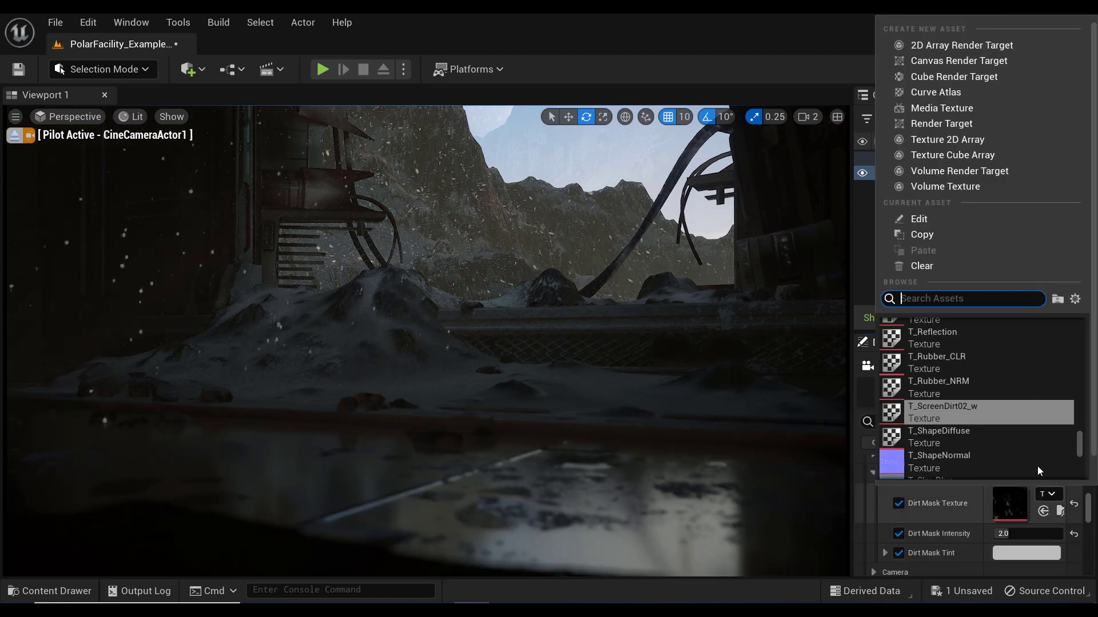
{"action": "type", "text": "dirt"}
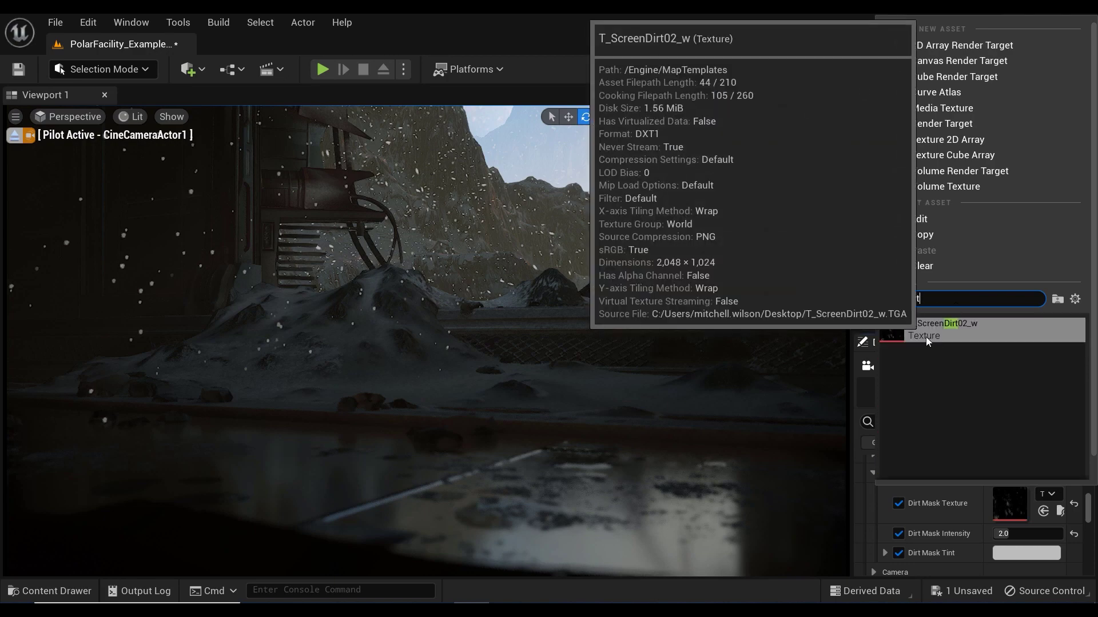
{"action": "left_click", "coordinate": [925, 337]}
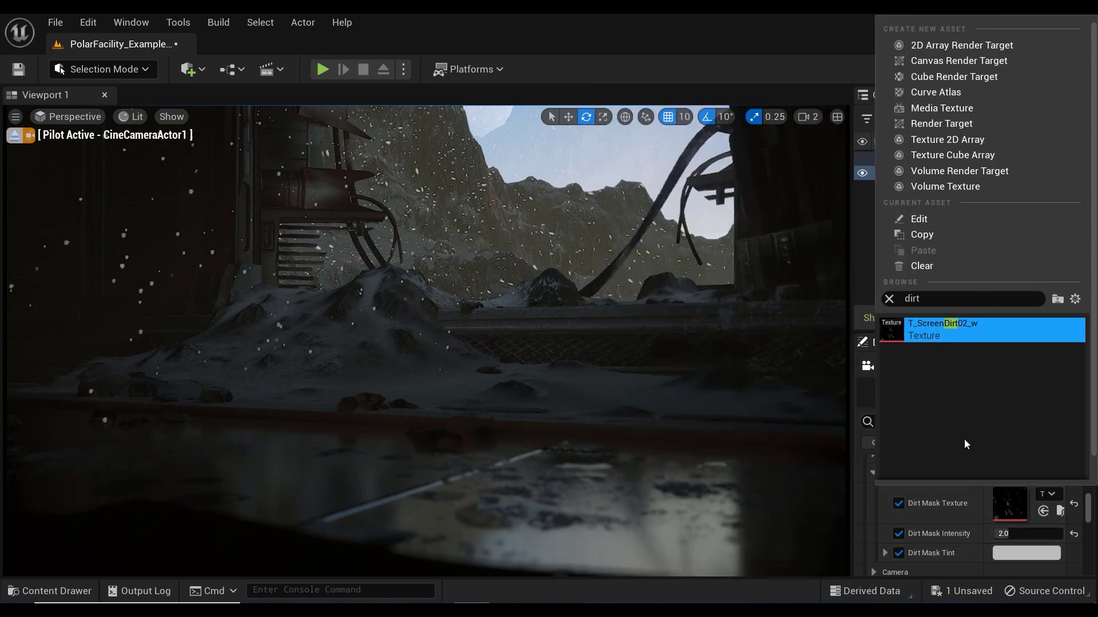
{"action": "left_click", "coordinate": [889, 299]}
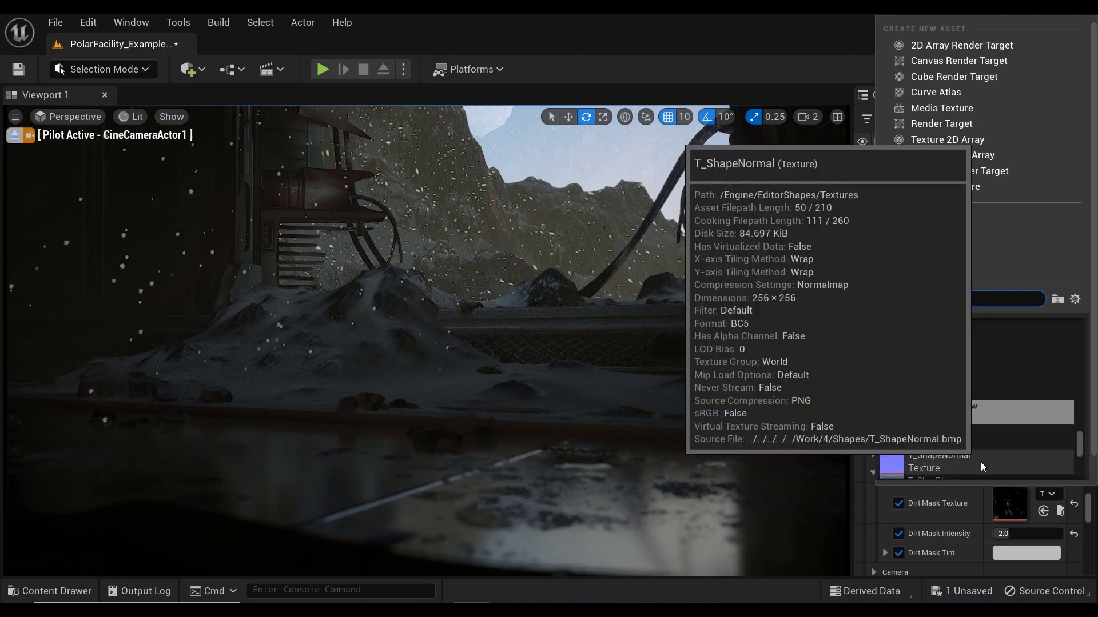
{"action": "left_click", "coordinate": [961, 509]}
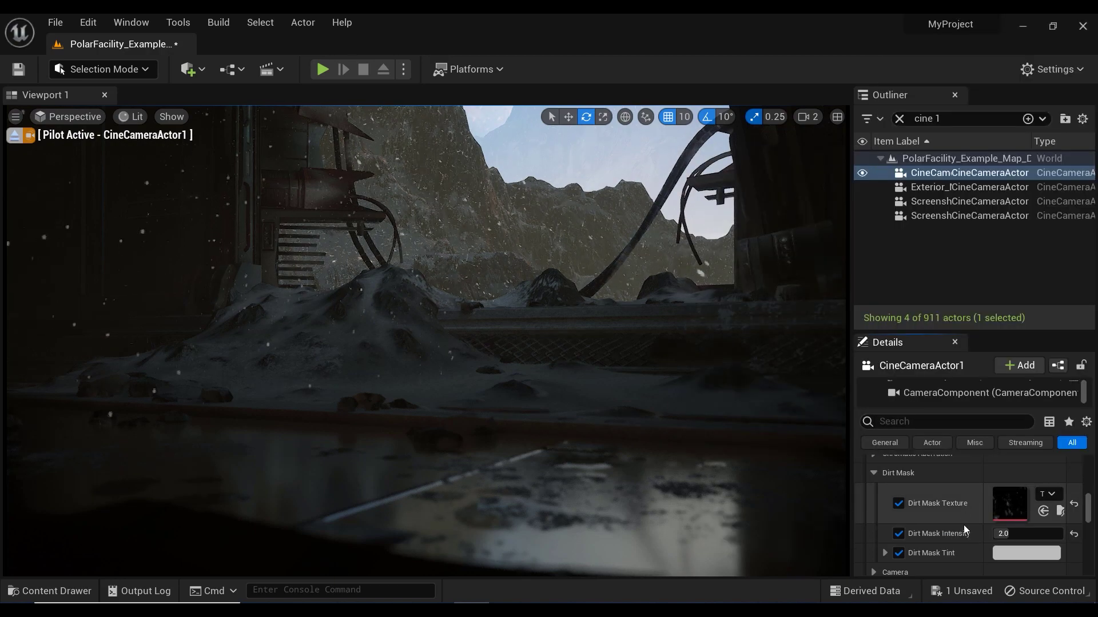
Try a Dirt Mask Intensity of 8 and raise it to 200 to compare the lens dirt against the mountains and valley.
{"action": "scroll", "coordinate": [963, 525], "scroll_direction": "down", "scroll_amount": 1}
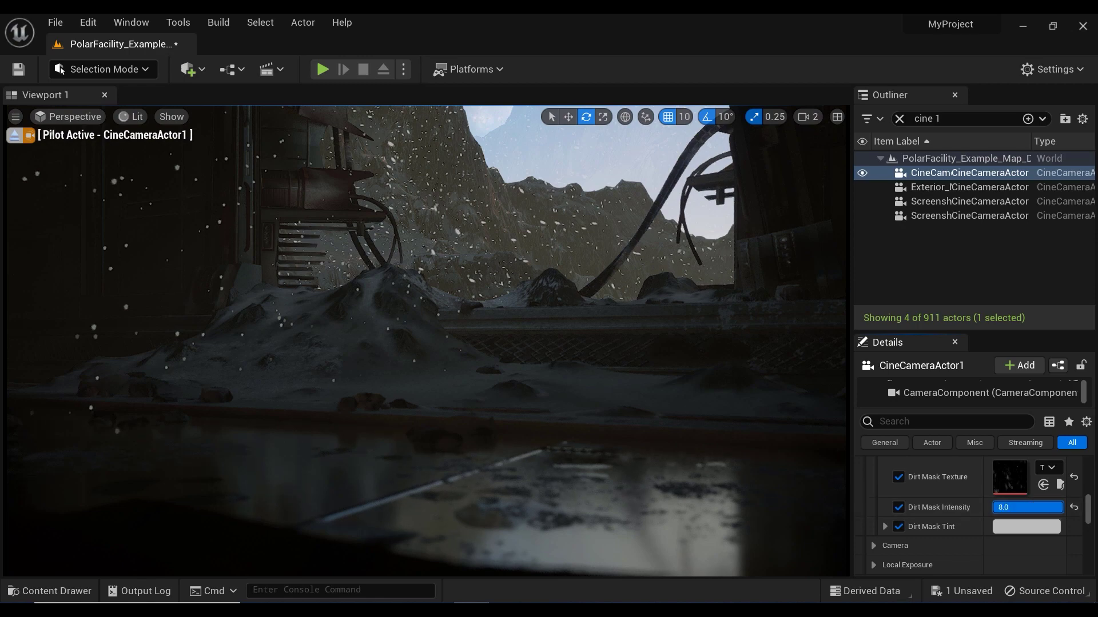
{"action": "left_click", "coordinate": [924, 507]}
{"action": "right_click_drag", "start_coordinate": [622, 341], "coordinate": [635, 350]}
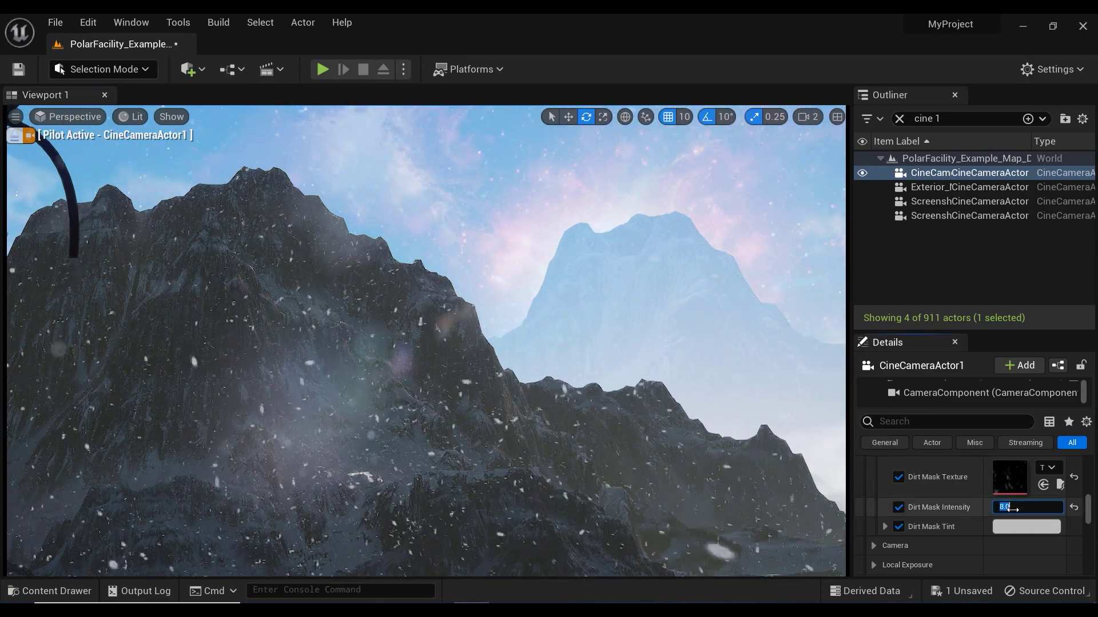
{"action": "key", "text": "Return"}
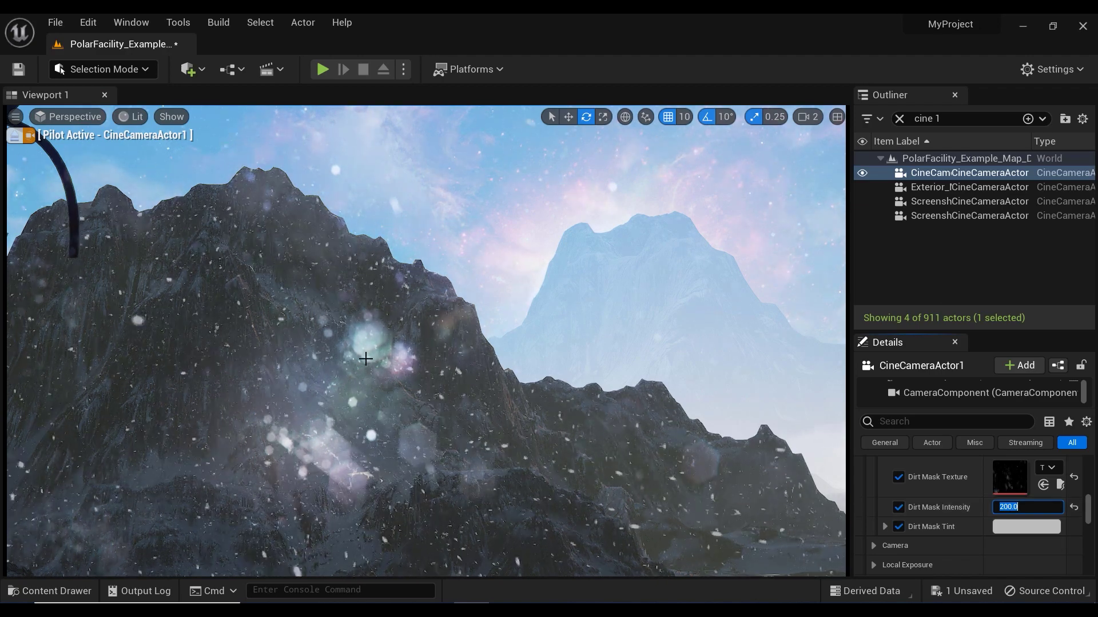
{"action": "right_click_drag", "start_coordinate": [392, 355], "coordinate": [392, 355]}
{"action": "right_click_drag", "start_coordinate": [532, 404], "coordinate": [532, 405]}
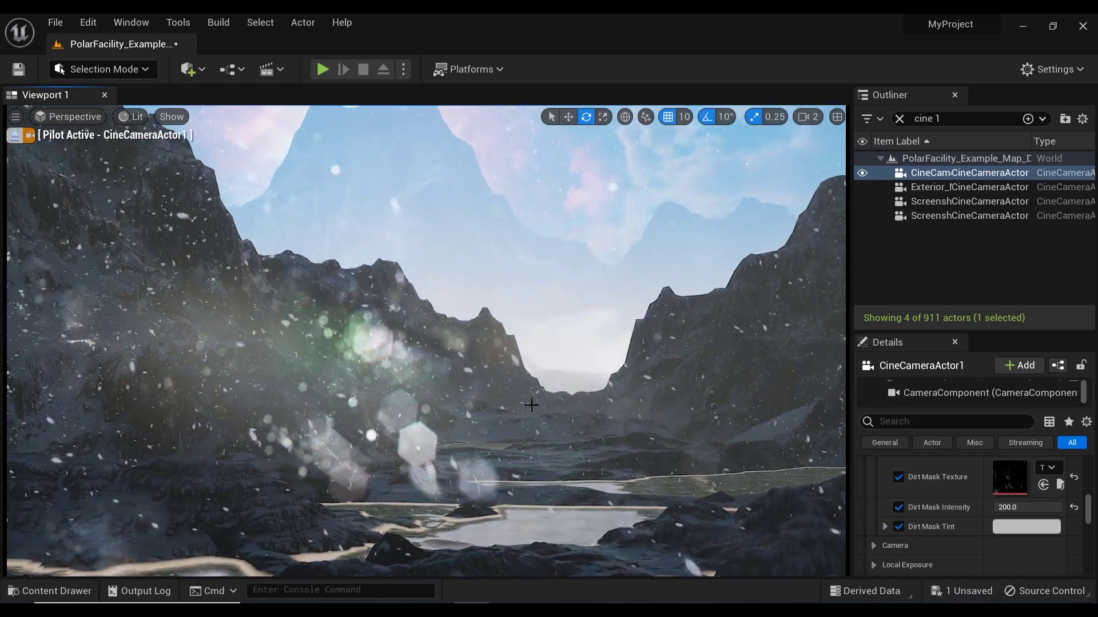
Set the camera's Dirt Mask Intensity to 500 and examine the lens dirt over the valley.
{"action": "left_click", "coordinate": [1001, 507]}
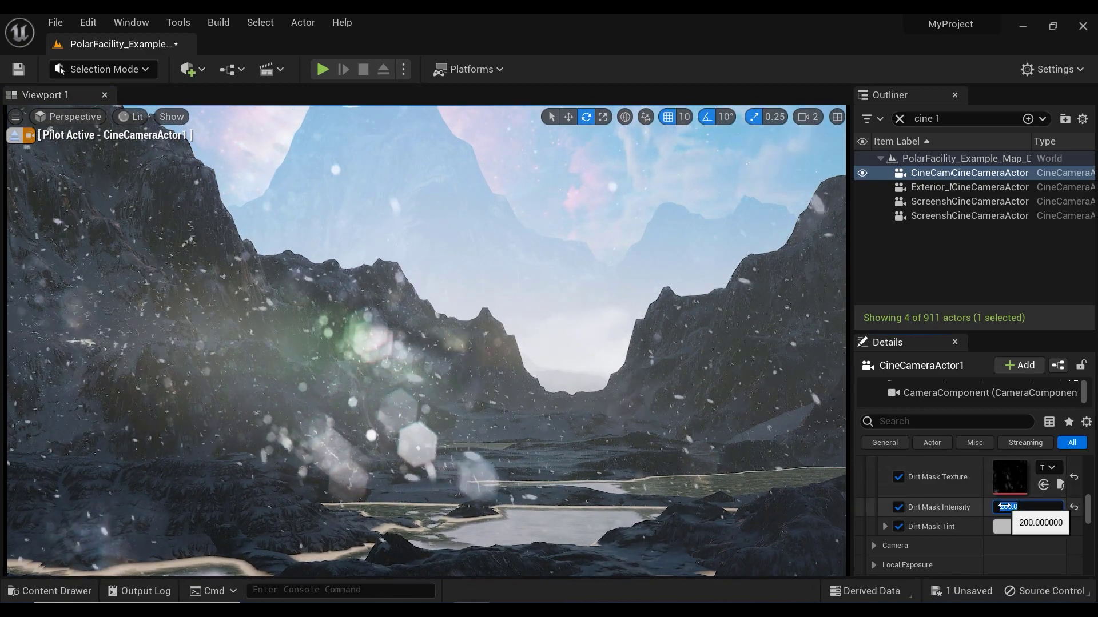
{"action": "type", "text": "500"}
{"action": "key", "text": "Return"}
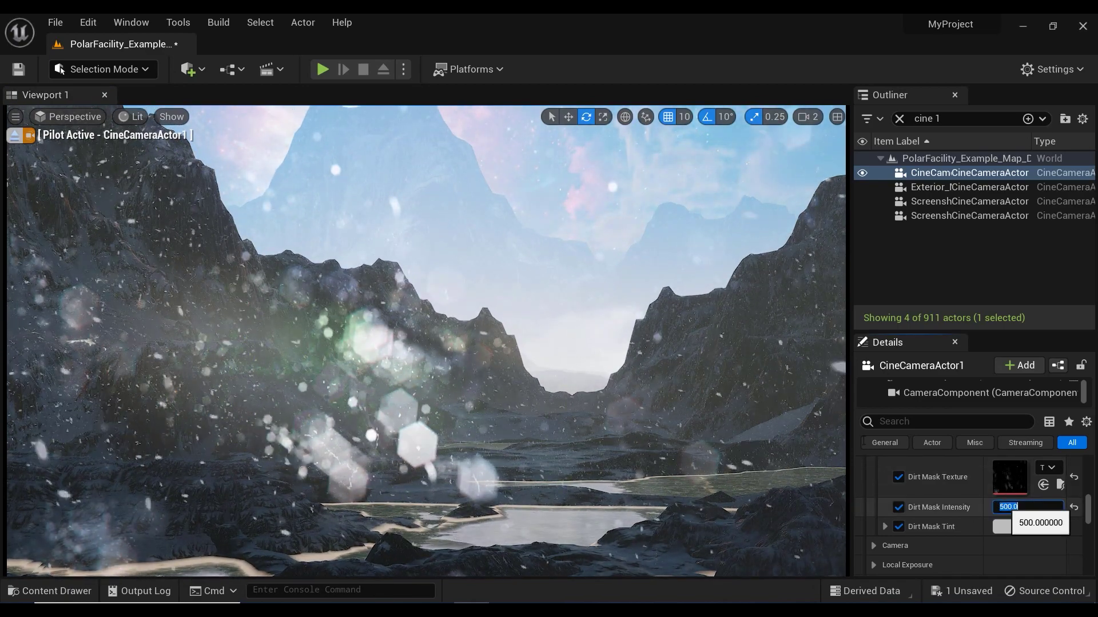
{"action": "right_click_drag", "start_coordinate": [600, 412], "coordinate": [600, 412]}
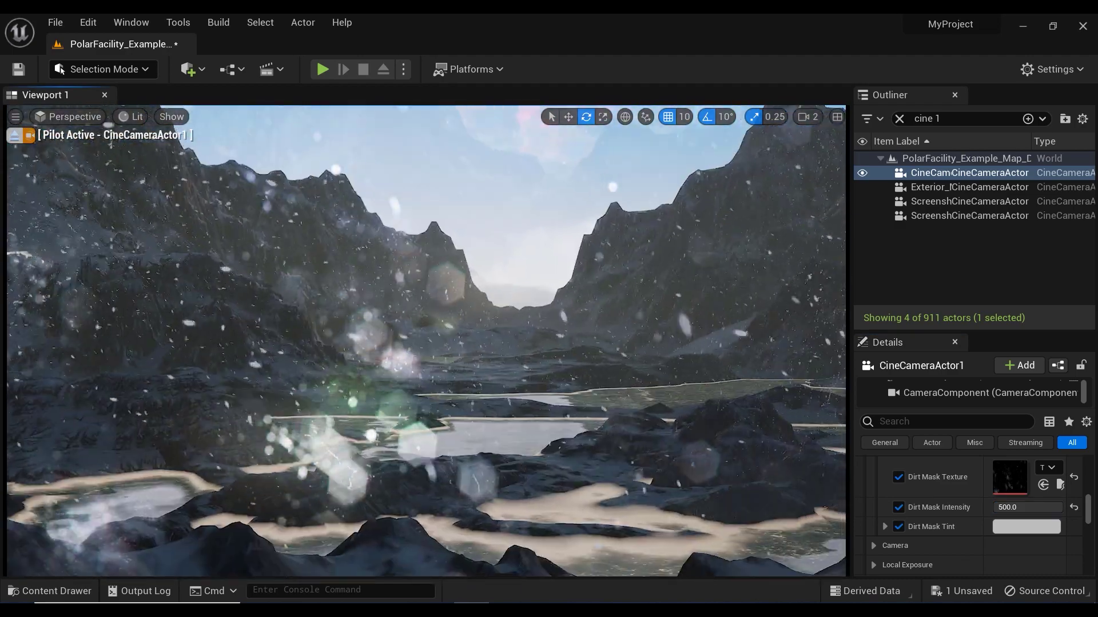
Set the camera's Dirt Mask Intensity to 2.
{"action": "left_click", "coordinate": [1027, 506]}
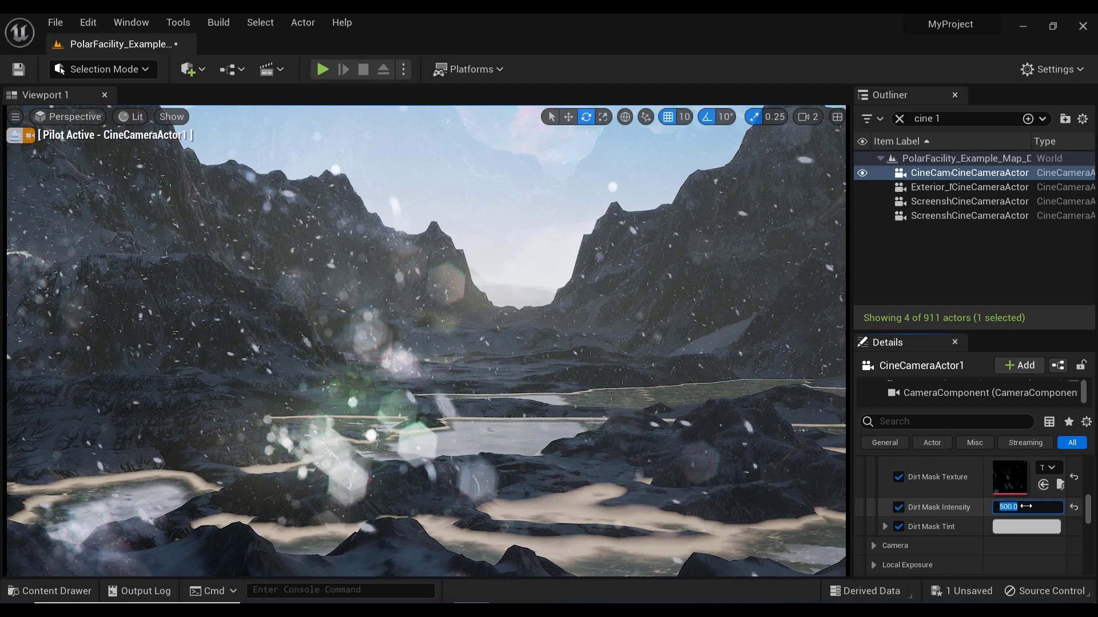
{"action": "type", "text": "2"}
{"action": "key", "text": "Return"}
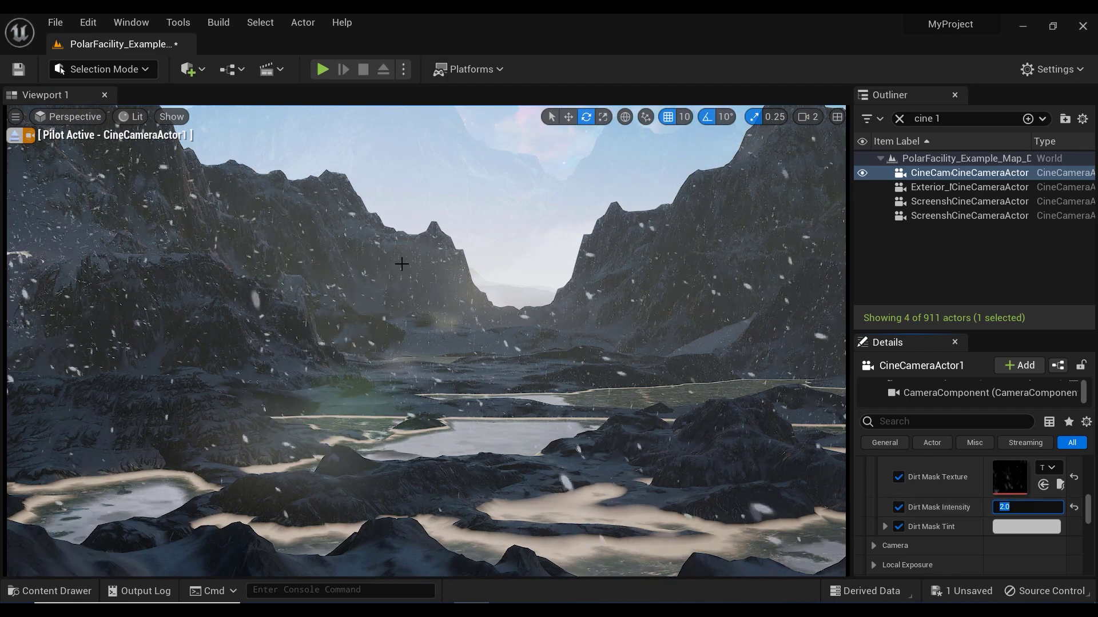
Open the Seq1 level sequence and dock the Sequencer beneath the viewport.
{"action": "left_click", "coordinate": [271, 69]}
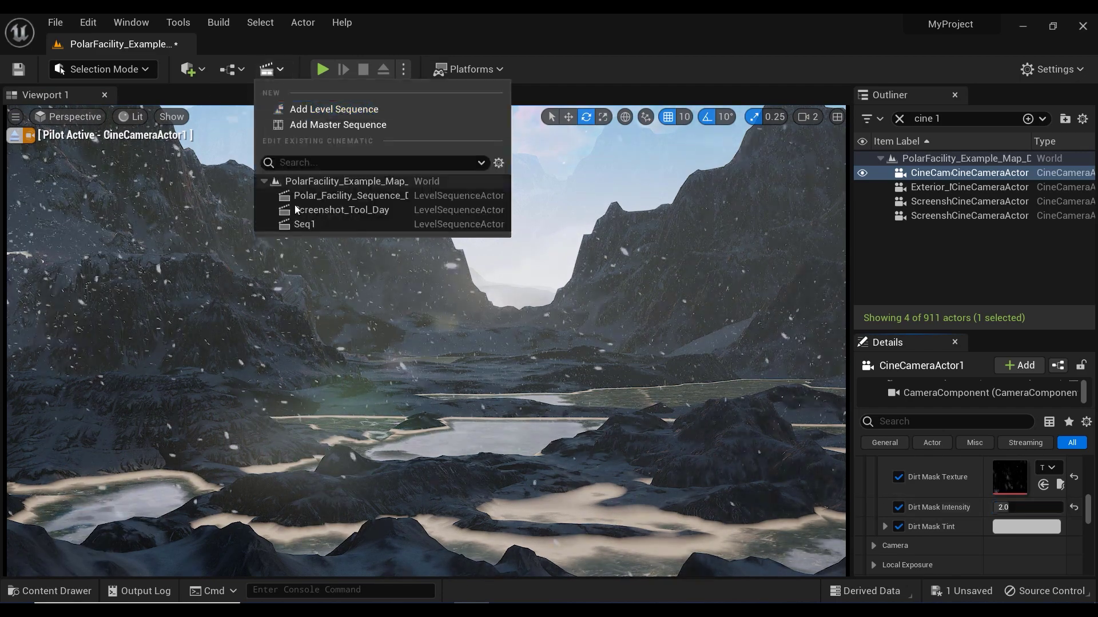
{"action": "left_click", "coordinate": [299, 224]}
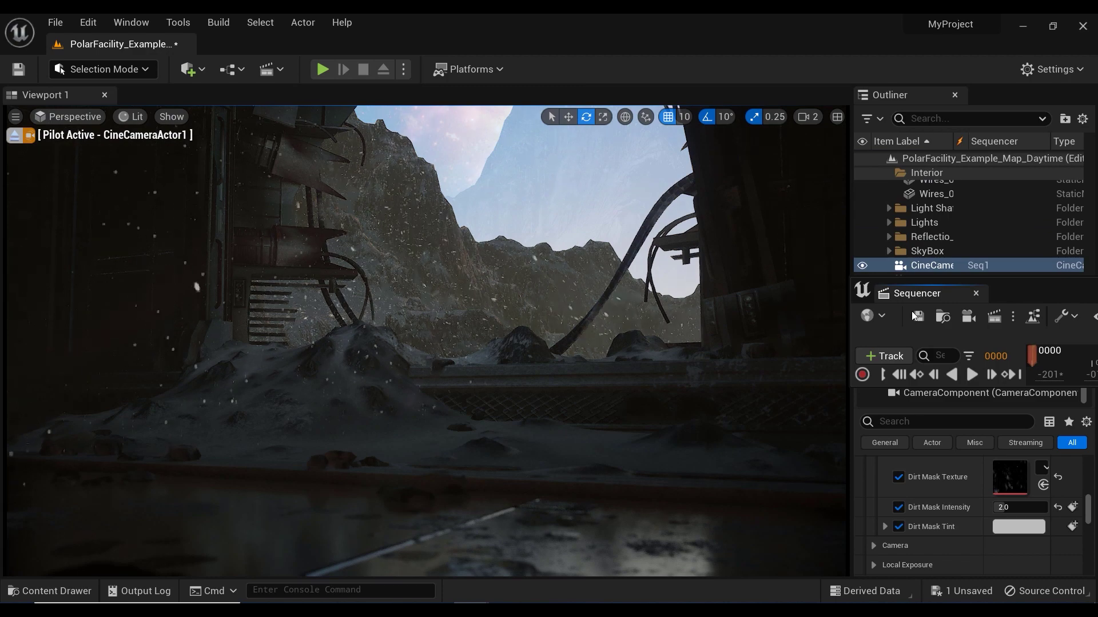
{"action": "left_click_drag", "start_coordinate": [921, 294], "coordinate": [301, 487]}
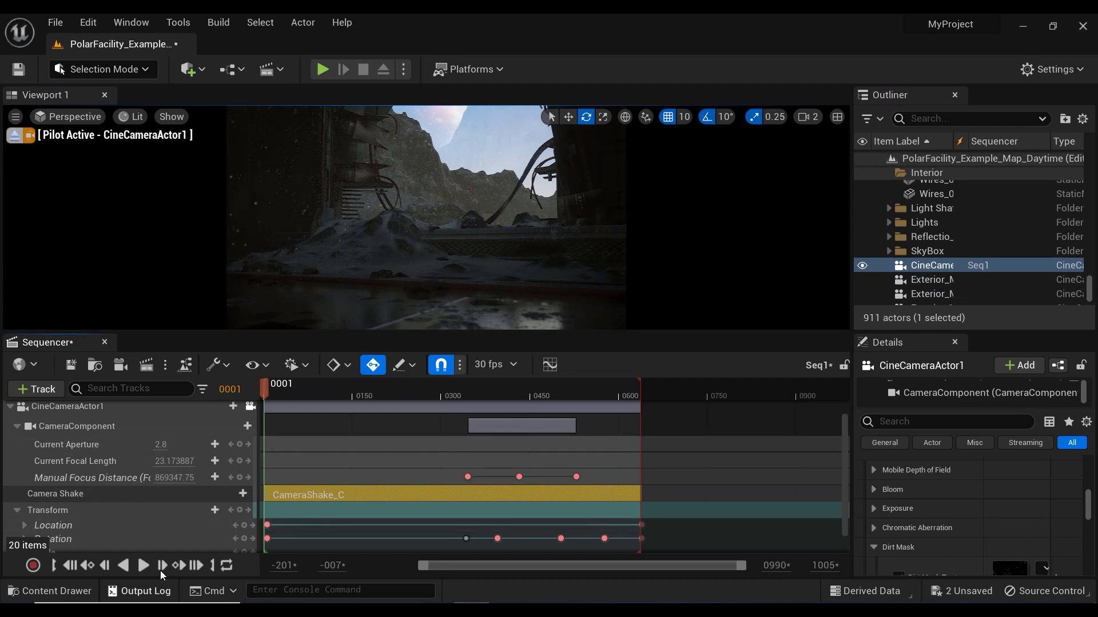
Play back Seq1 through the camera and place the playhead at frame 345.
{"action": "left_click", "coordinate": [144, 567]}
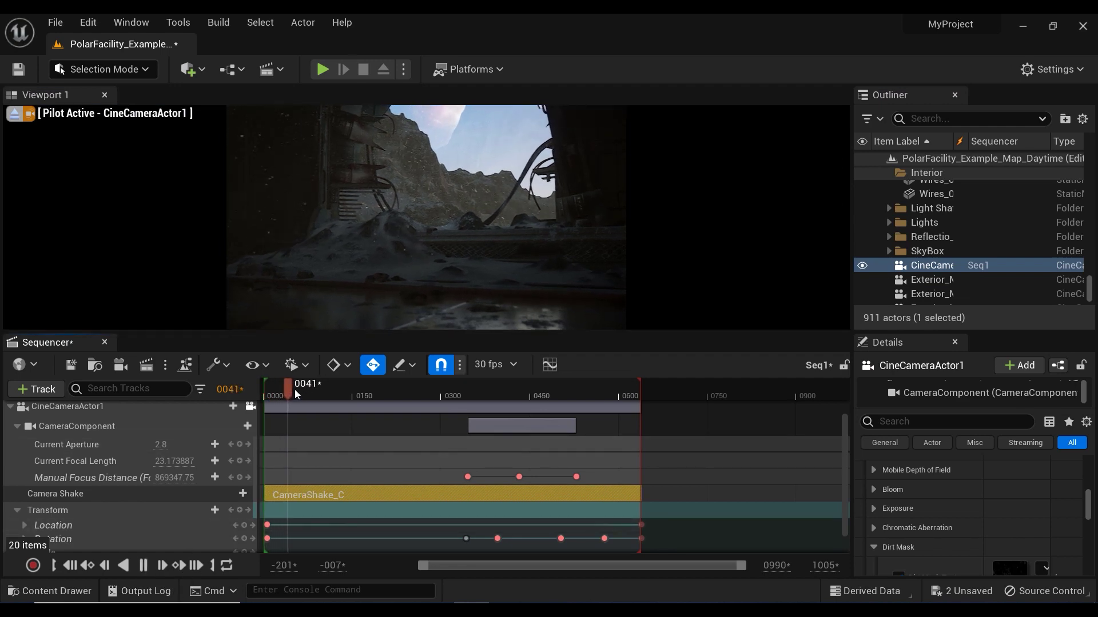
{"action": "right_click_drag", "start_coordinate": [372, 507], "coordinate": [372, 485]}
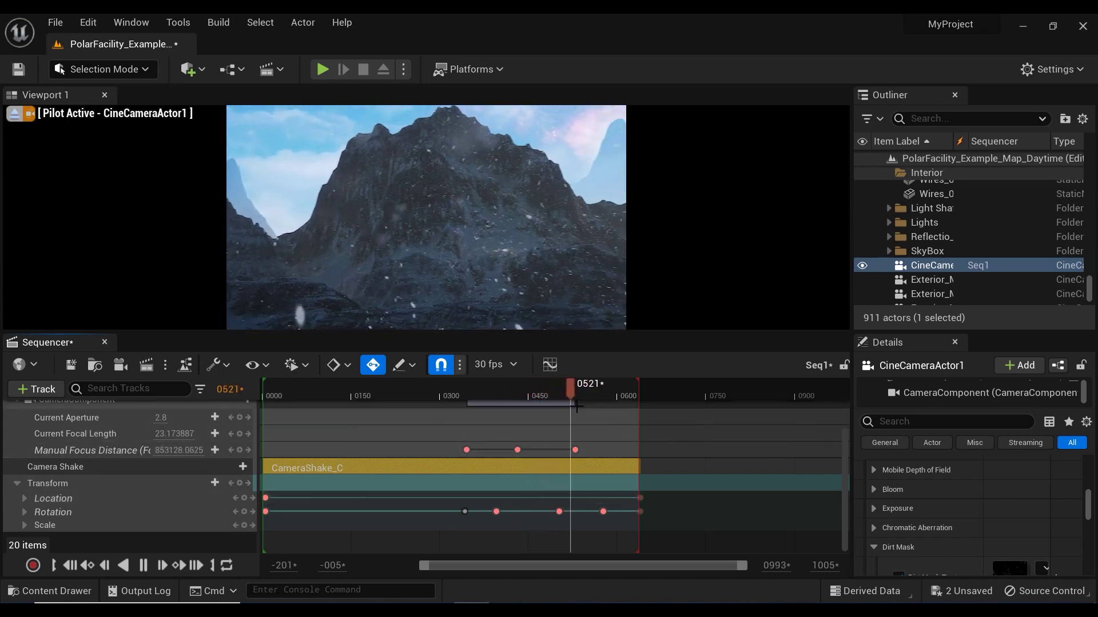
{"action": "left_click_drag", "start_coordinate": [577, 391], "coordinate": [467, 382]}
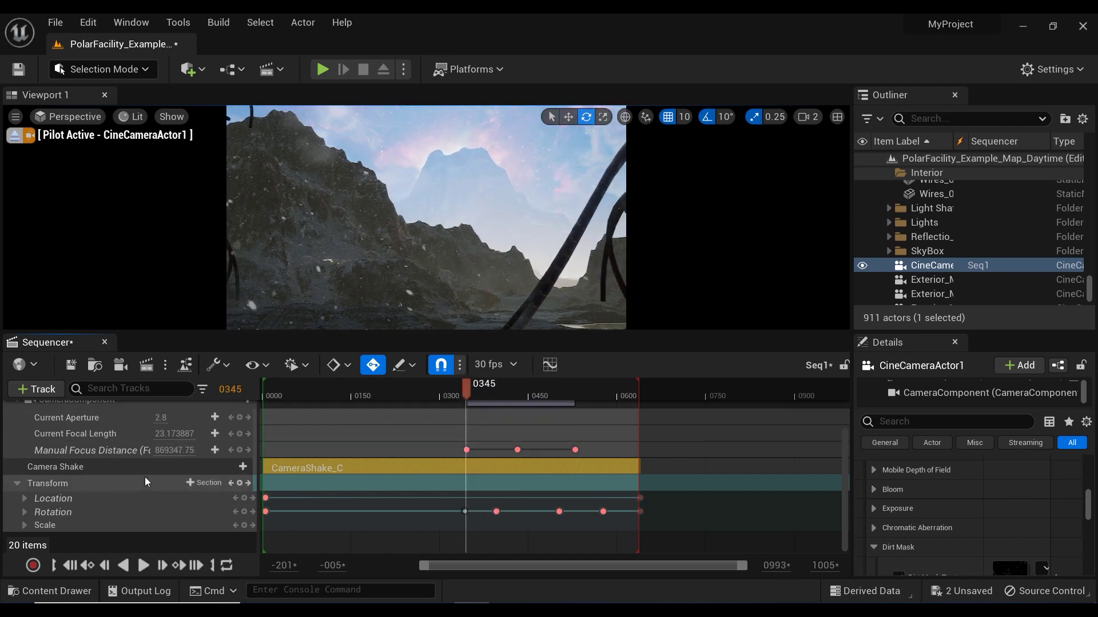
Add a Dirt Mask Intensity track from the Lens|Dirt Mask post process settings to CineCameraActor1's CameraComponent.
{"action": "scroll", "coordinate": [145, 503], "scroll_direction": "up", "scroll_amount": 4}
{"action": "scroll", "coordinate": [144, 522], "scroll_direction": "down", "scroll_amount": 2}
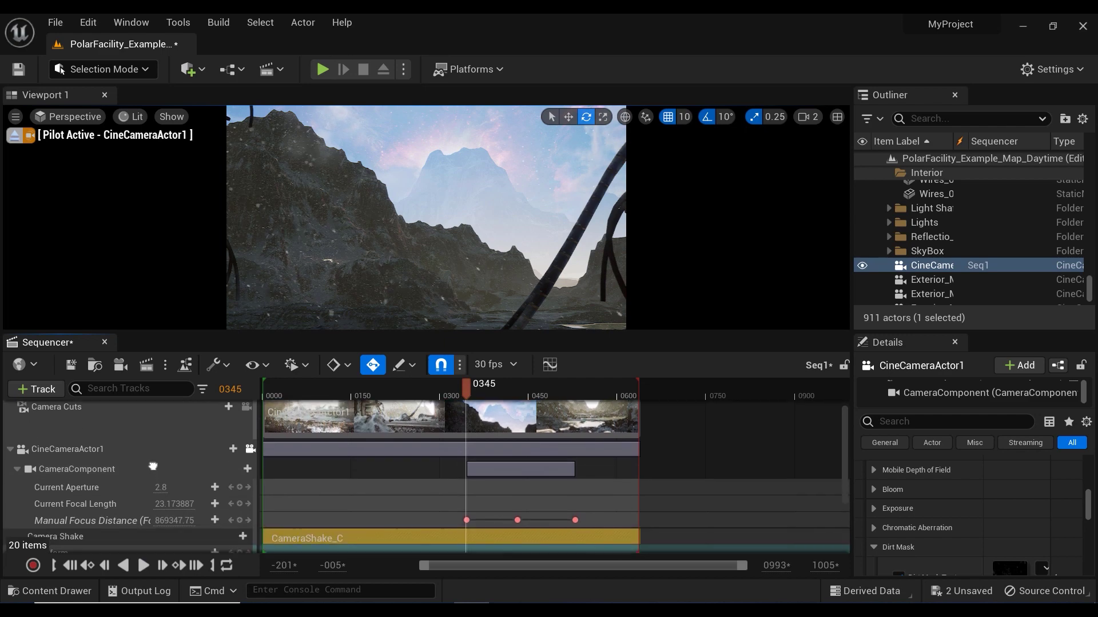
{"action": "left_click", "coordinate": [220, 439]}
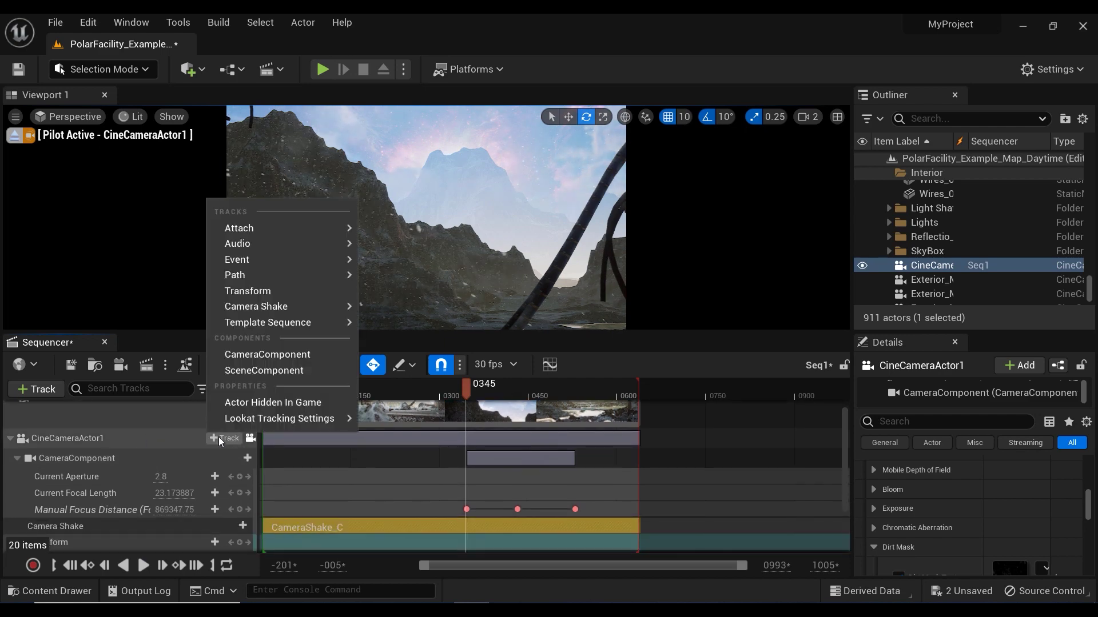
{"action": "left_click", "coordinate": [227, 458]}
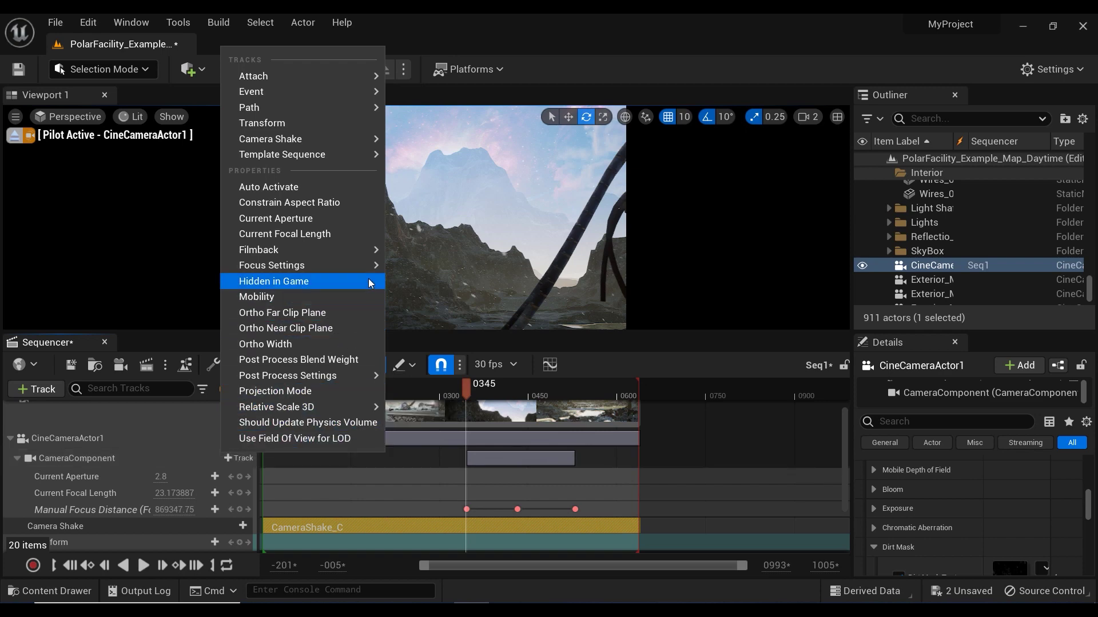
{"action": "mouse_move", "coordinate": [355, 383]}
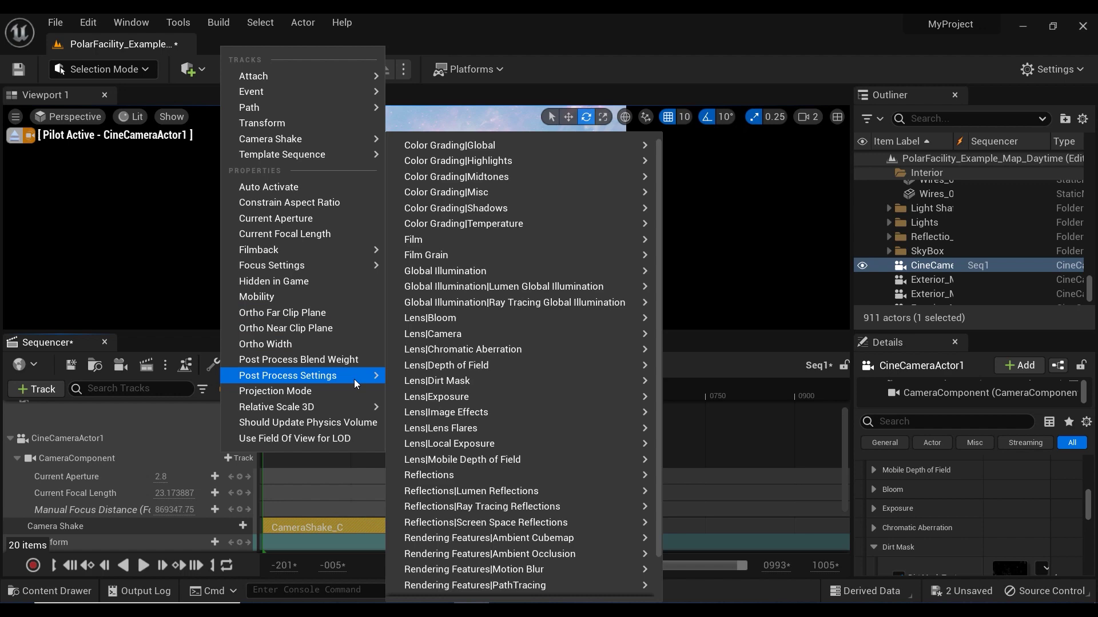
{"action": "mouse_move", "coordinate": [444, 389]}
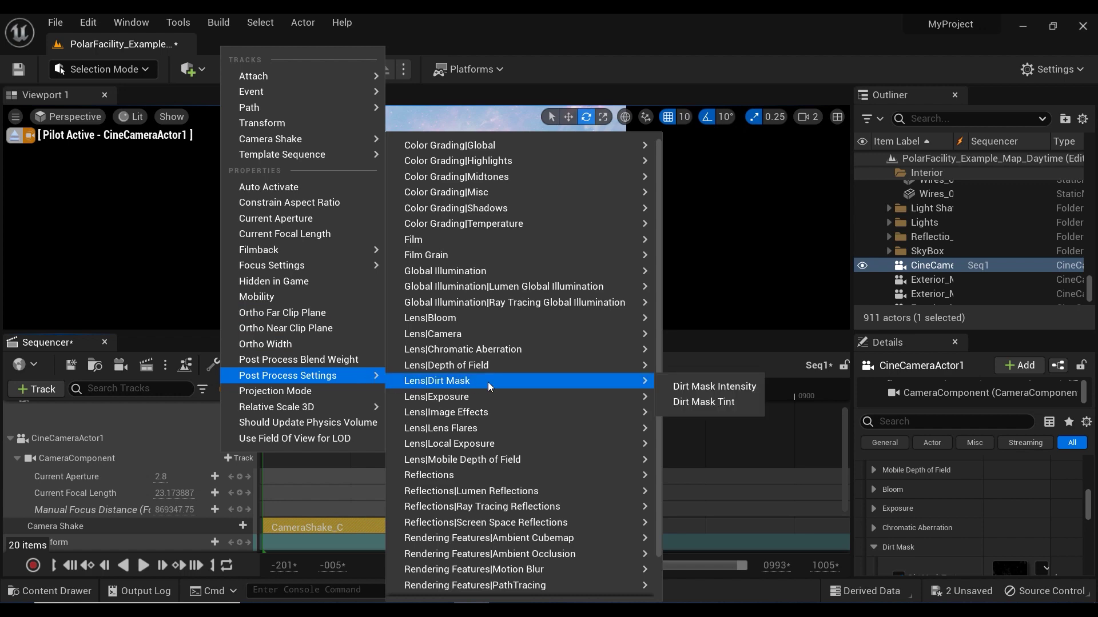
{"action": "left_click", "coordinate": [680, 388]}
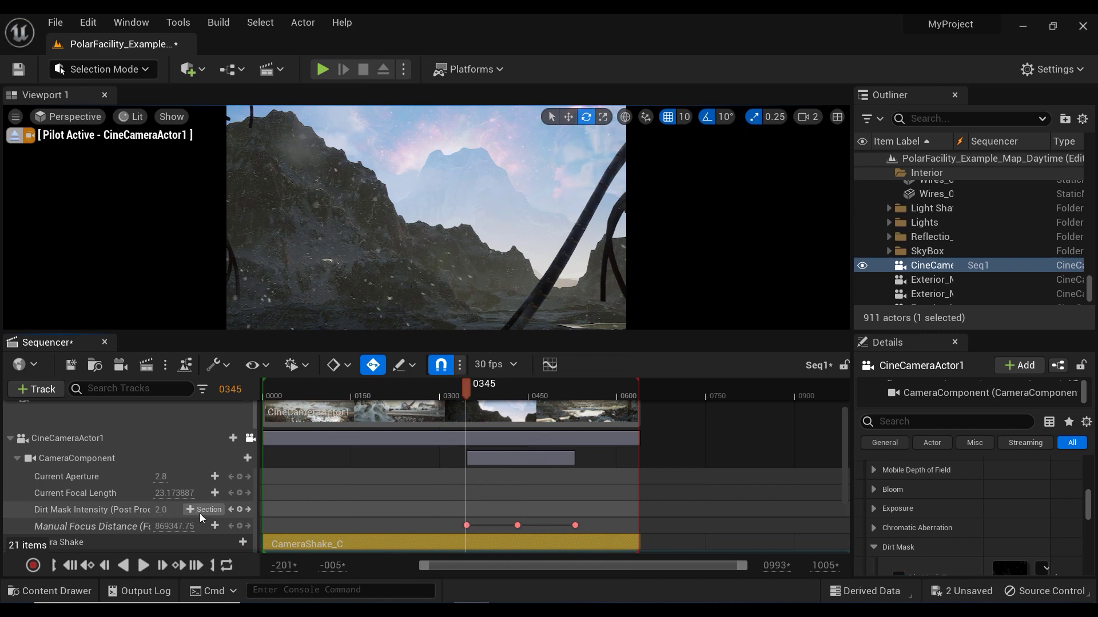
{"action": "left_click", "coordinate": [238, 458]}
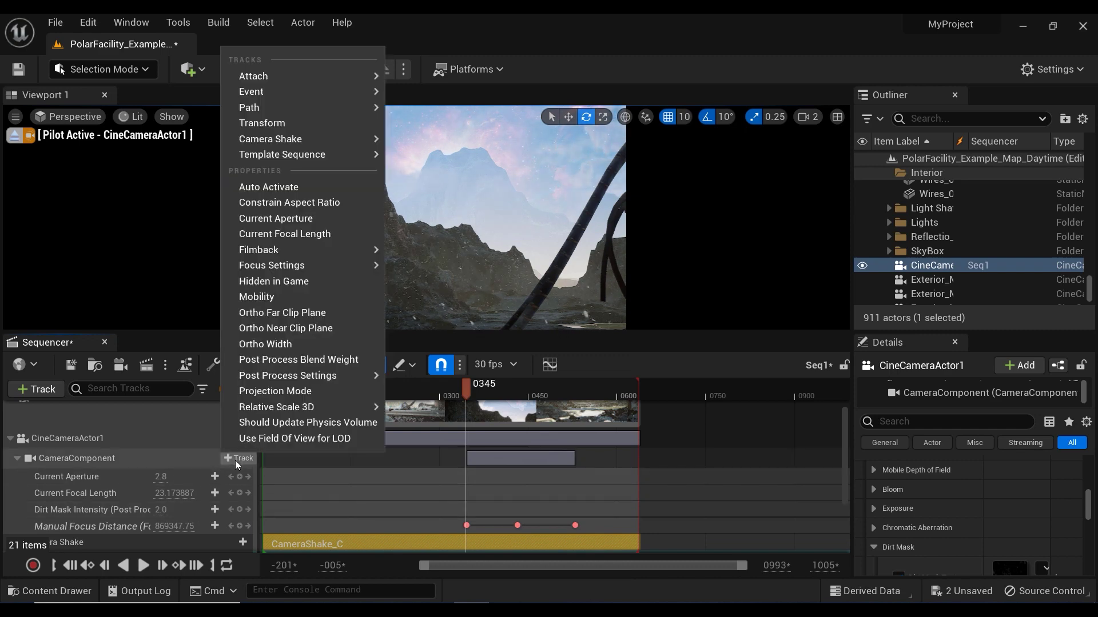
{"action": "left_click", "coordinate": [239, 459]}
{"action": "left_click", "coordinate": [237, 460]}
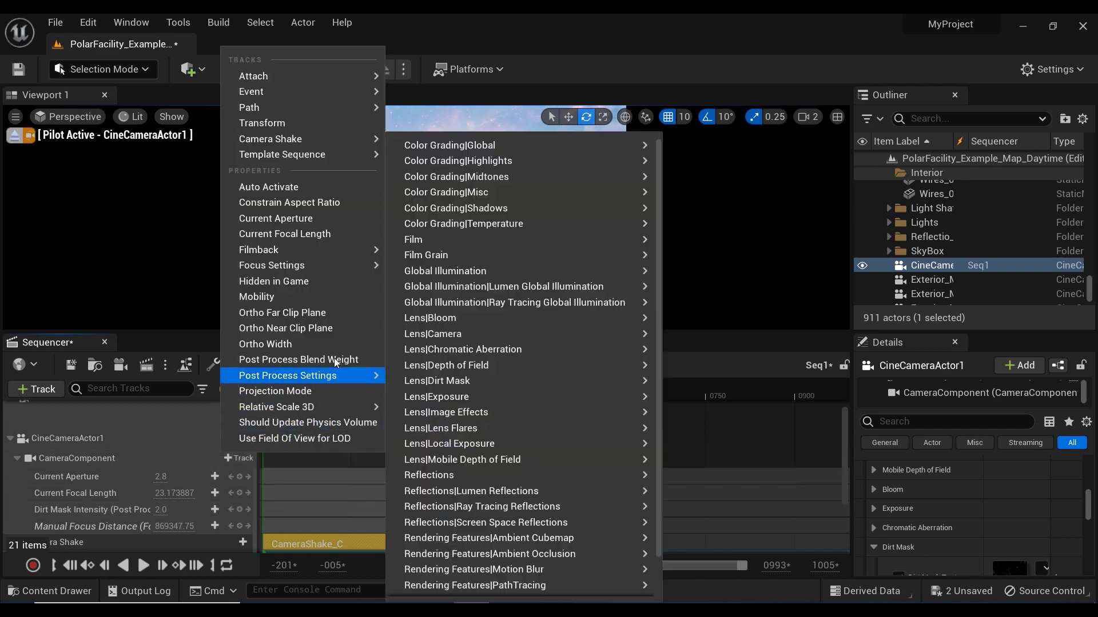
{"action": "mouse_move", "coordinate": [363, 375]}
{"action": "mouse_move", "coordinate": [487, 386]}
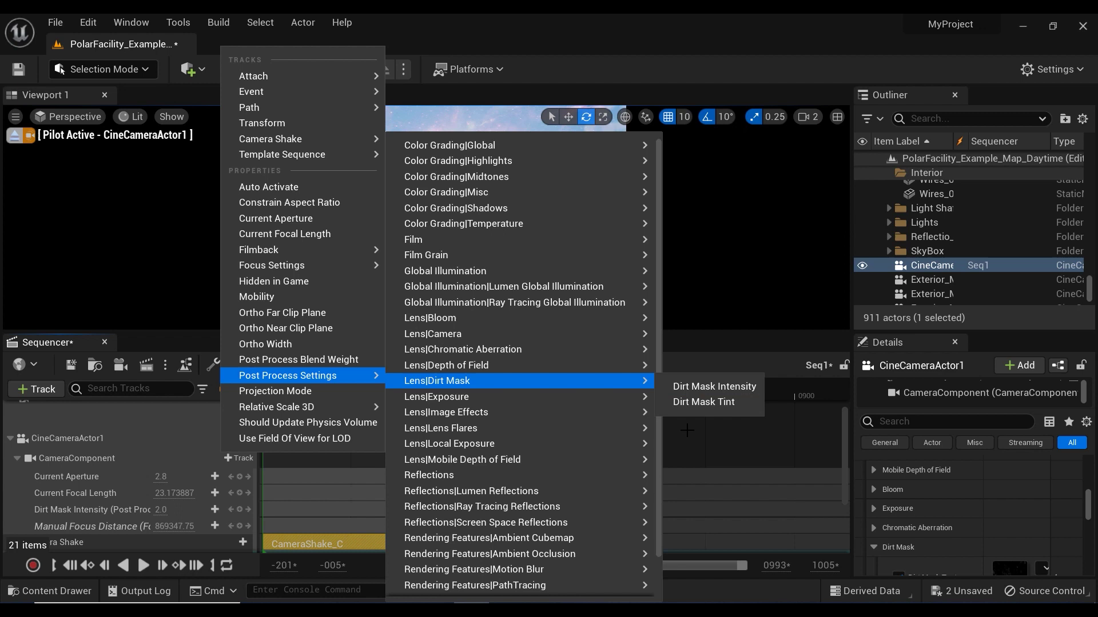
{"action": "left_click", "coordinate": [169, 470]}
Key the Dirt Mask Intensity track at frame 345 with a value of 2.0.
{"action": "scroll", "coordinate": [169, 470], "scroll_direction": "down", "scroll_amount": 1}
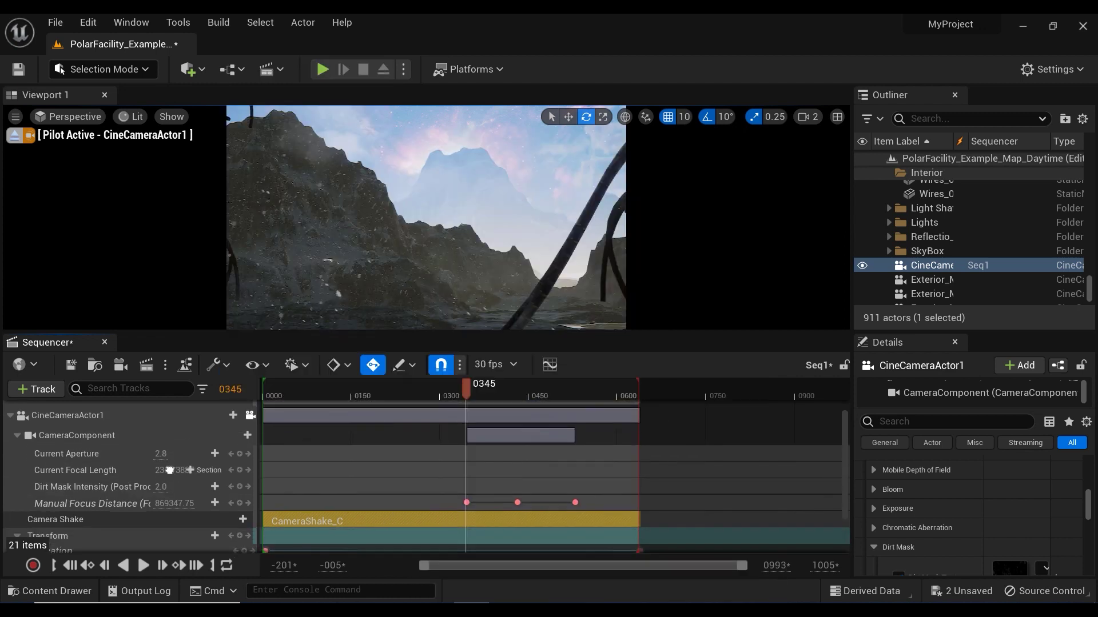
{"action": "scroll", "coordinate": [169, 470], "scroll_direction": "down", "scroll_amount": 2}
{"action": "scroll", "coordinate": [167, 458], "scroll_direction": "down", "scroll_amount": 1}
{"action": "scroll", "coordinate": [165, 486], "scroll_direction": "up", "scroll_amount": 3}
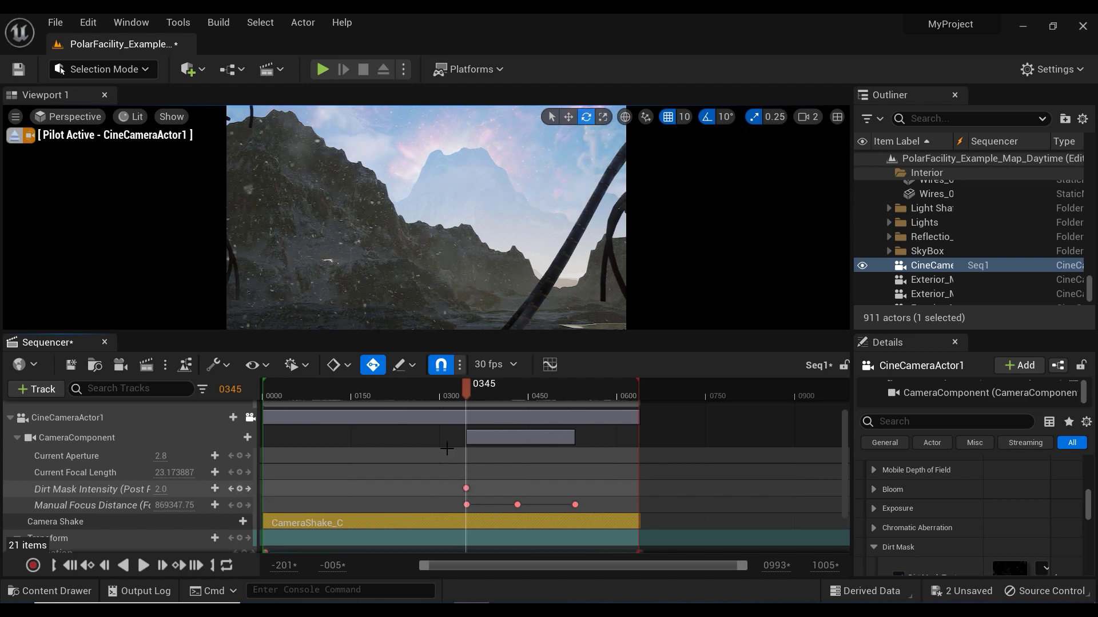
Key Dirt Mask Intensity at about 319.74 on frame 431 and at about 108.23 on frame 532.
{"action": "left_click_drag", "start_coordinate": [468, 390], "coordinate": [520, 400]}
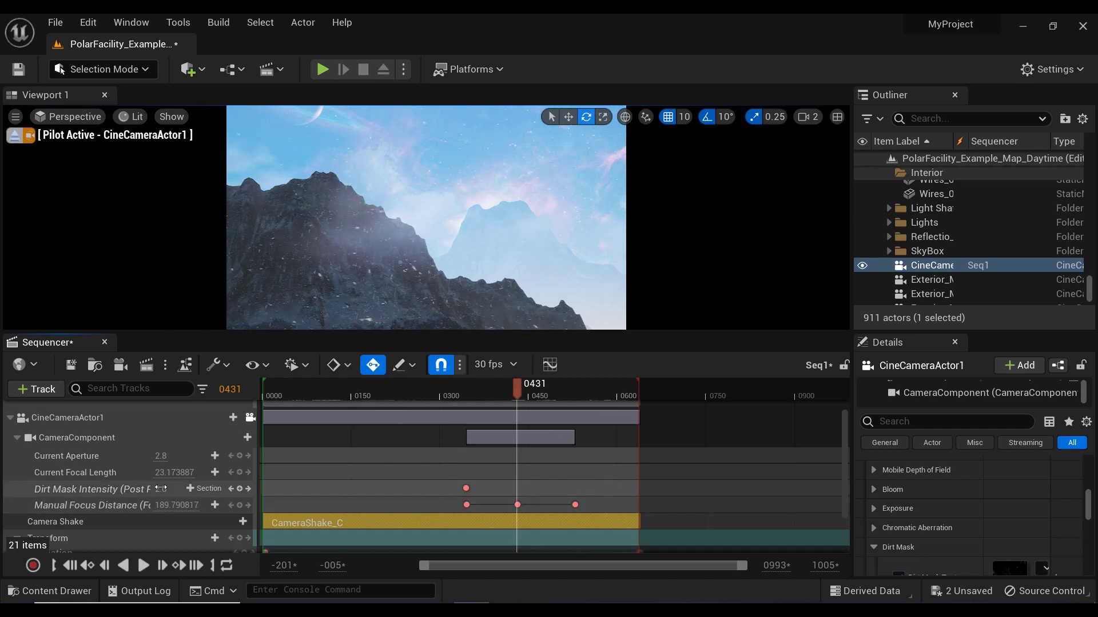
{"action": "left_click_drag", "start_coordinate": [171, 489], "coordinate": [194, 489]}
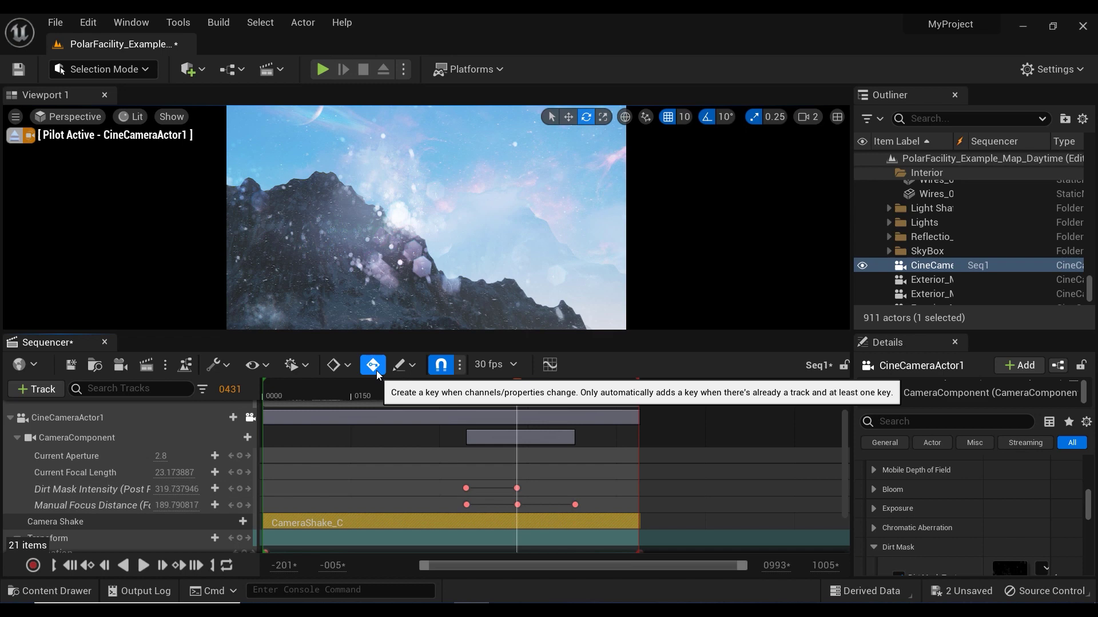
{"action": "left_click_drag", "start_coordinate": [516, 384], "coordinate": [579, 400]}
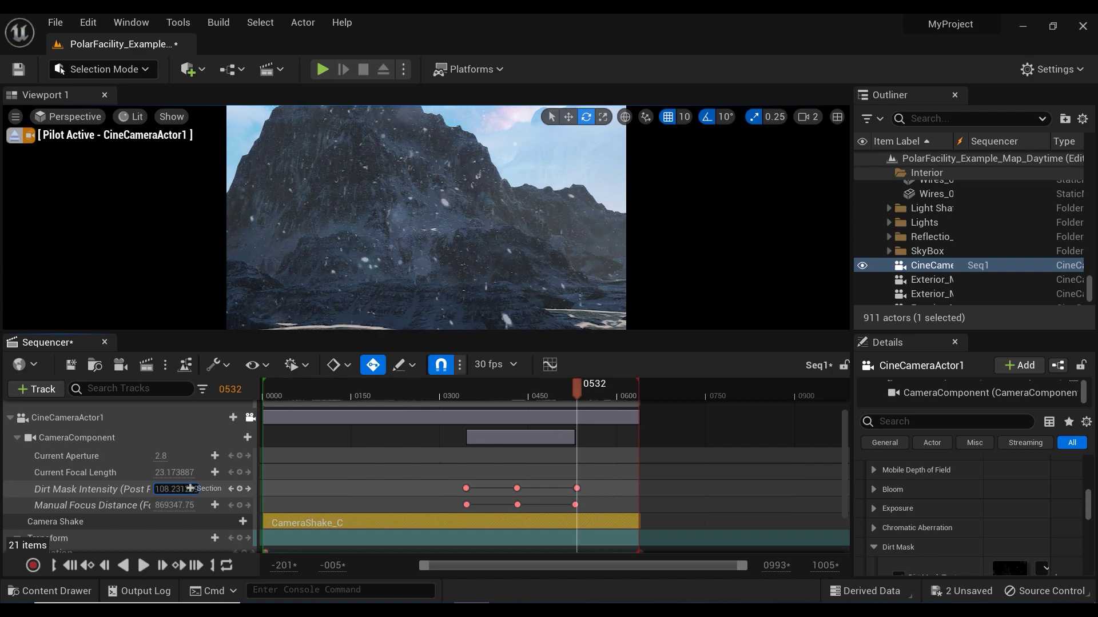
Play the sequence from its start and enlarge the viewport to review the animated lens dirt.
{"action": "key", "text": "space"}
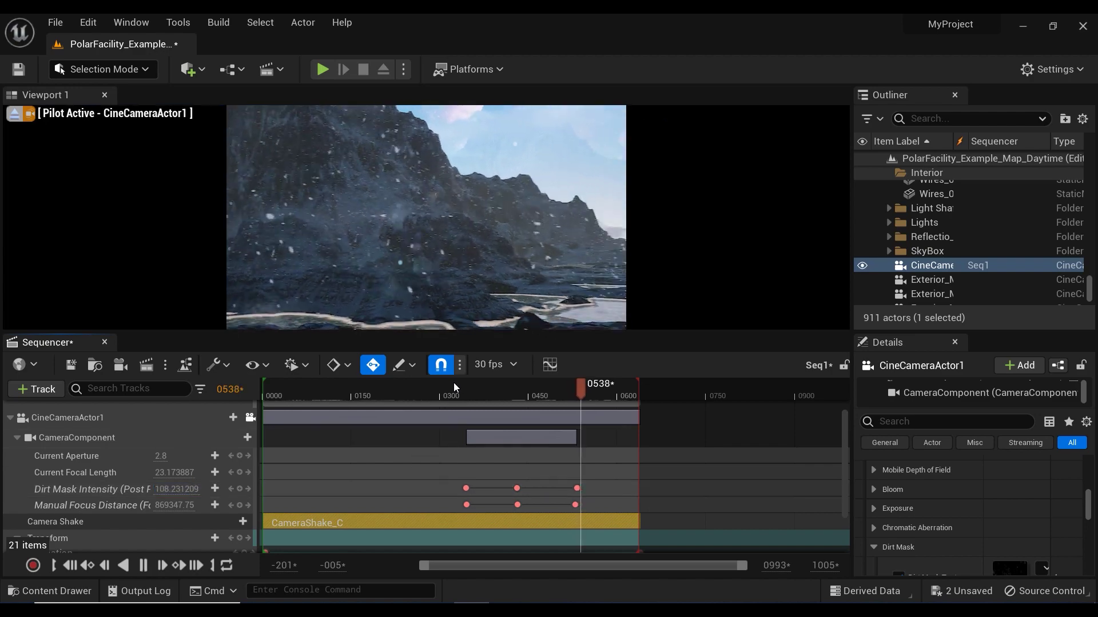
{"action": "left_click", "coordinate": [271, 392]}
{"action": "scroll", "coordinate": [254, 412], "scroll_direction": "up", "scroll_amount": 2}
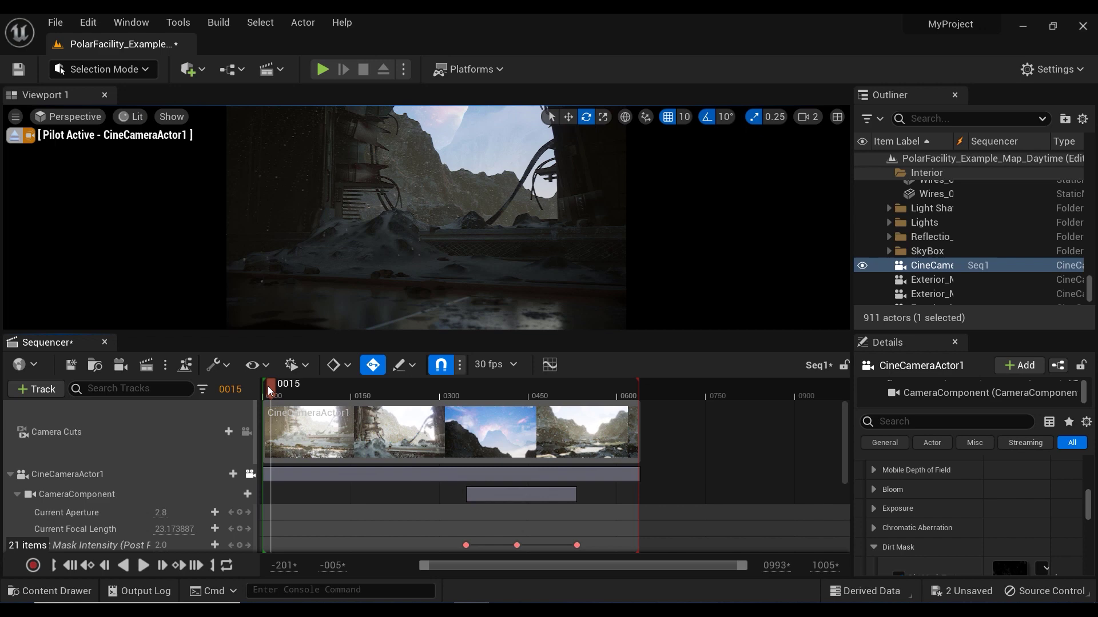
{"action": "left_click", "coordinate": [262, 383]}
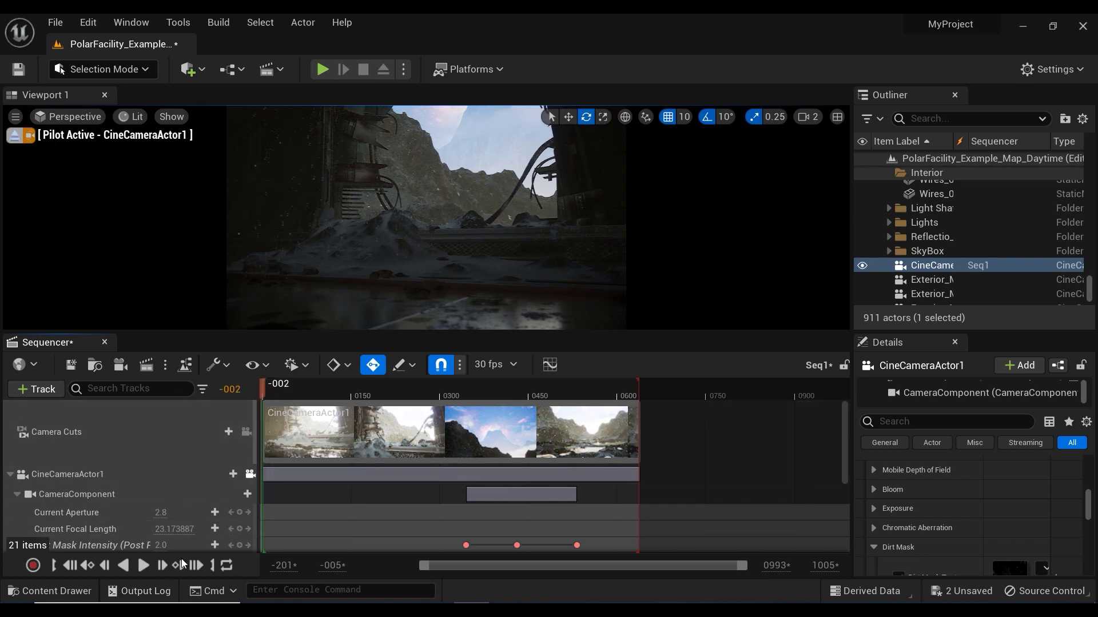
{"action": "left_click", "coordinate": [143, 565]}
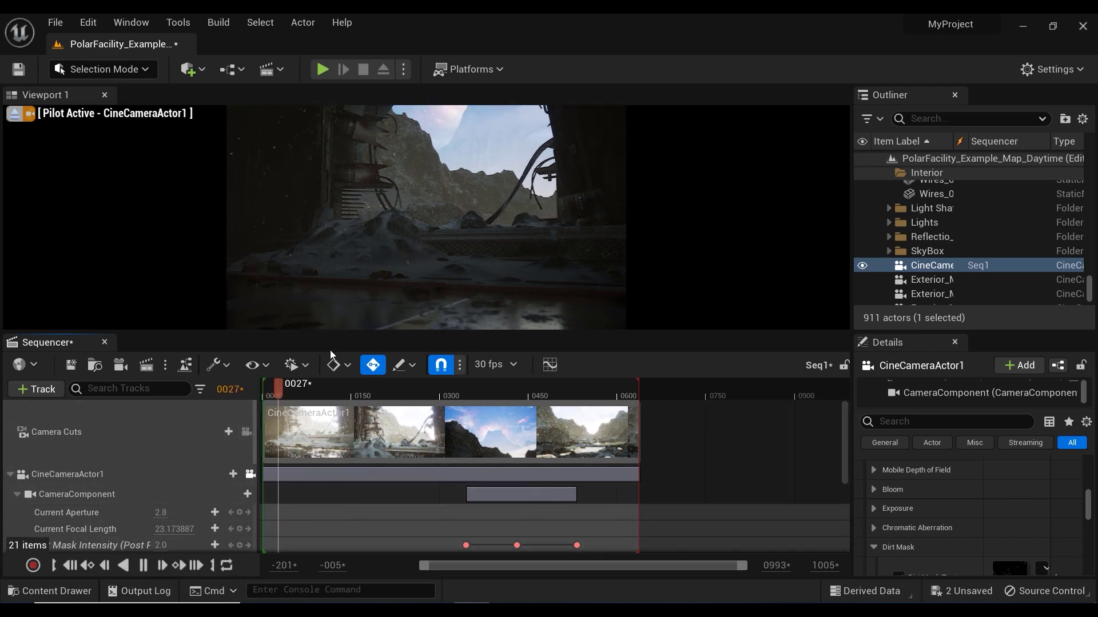
{"action": "left_click_drag", "start_coordinate": [347, 331], "coordinate": [348, 439]}
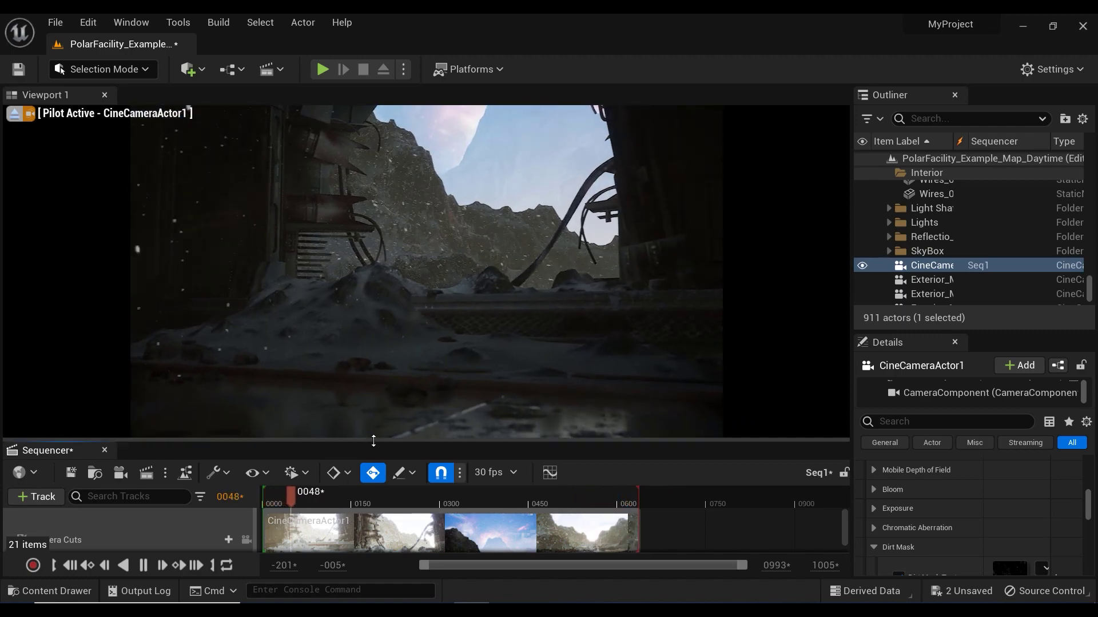
{"action": "left_click_drag", "start_coordinate": [386, 388], "coordinate": [411, 309]}
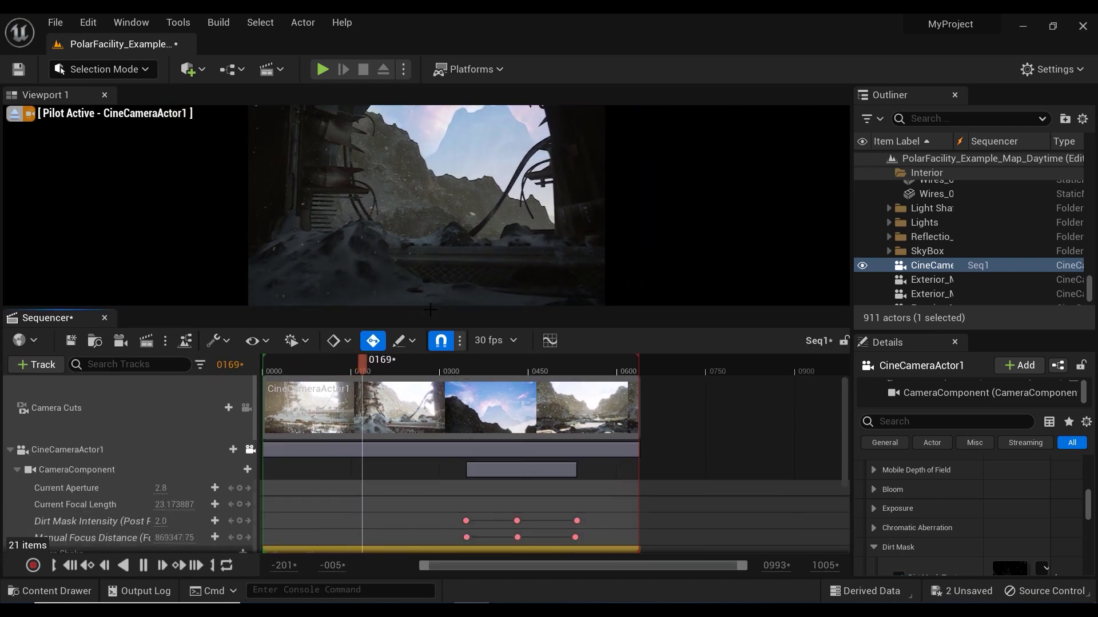
{"action": "left_click_drag", "start_coordinate": [435, 307], "coordinate": [514, 380]}
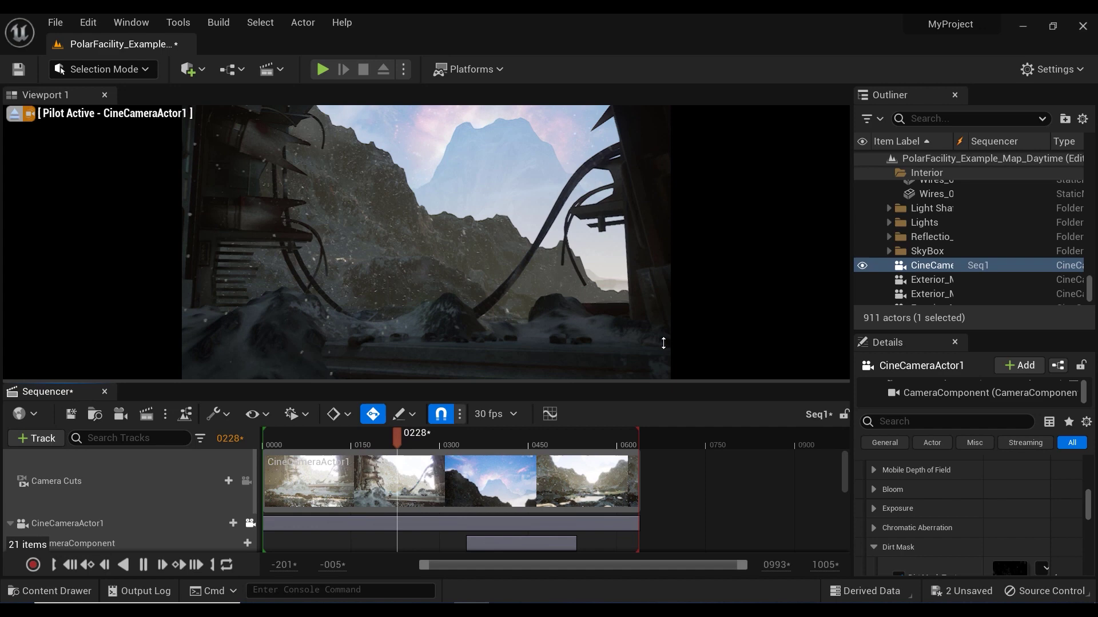